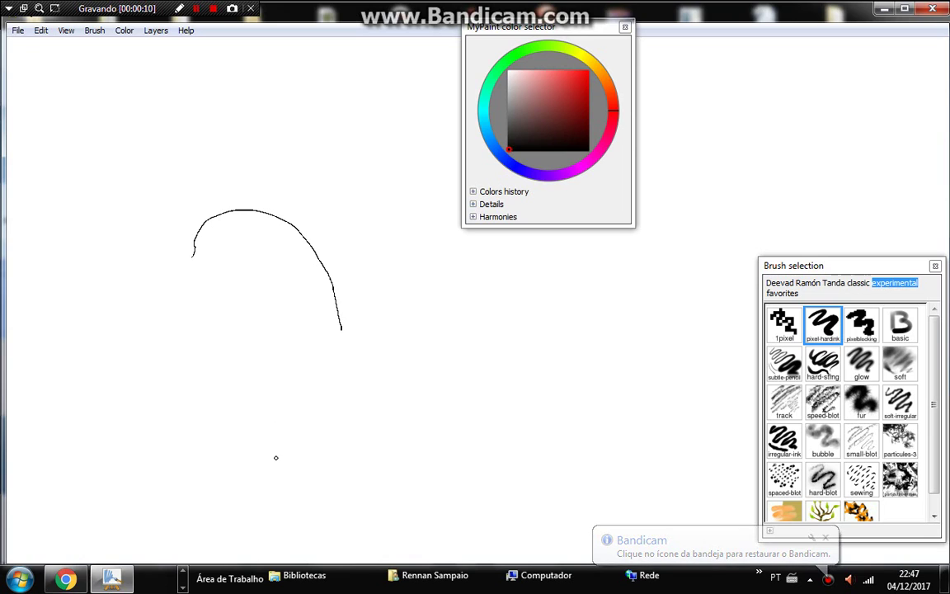
Step: Undo the curved stroke and draw a small smiley face with the pen brush from the Deevad set
key("ctrl+z")
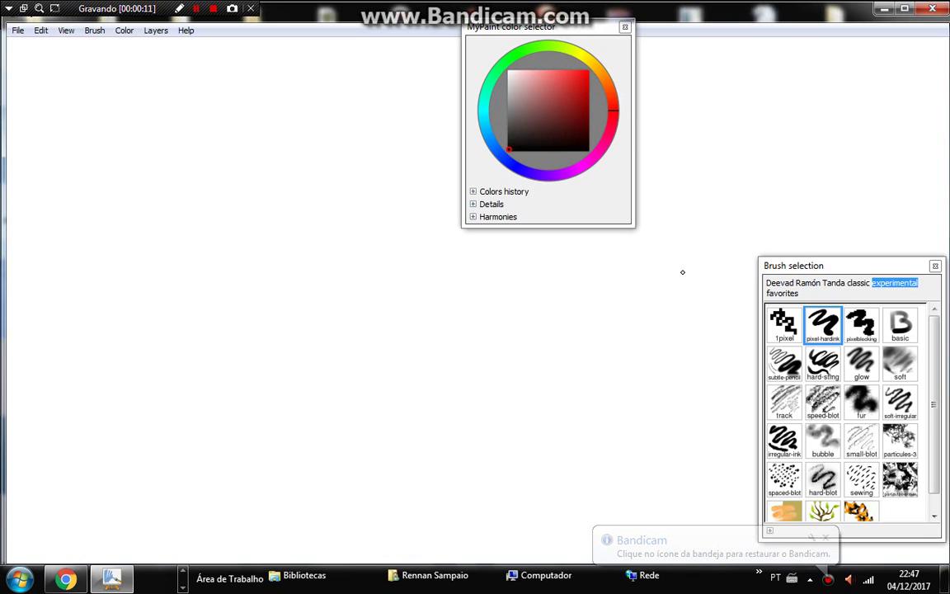
left_click(782, 283)
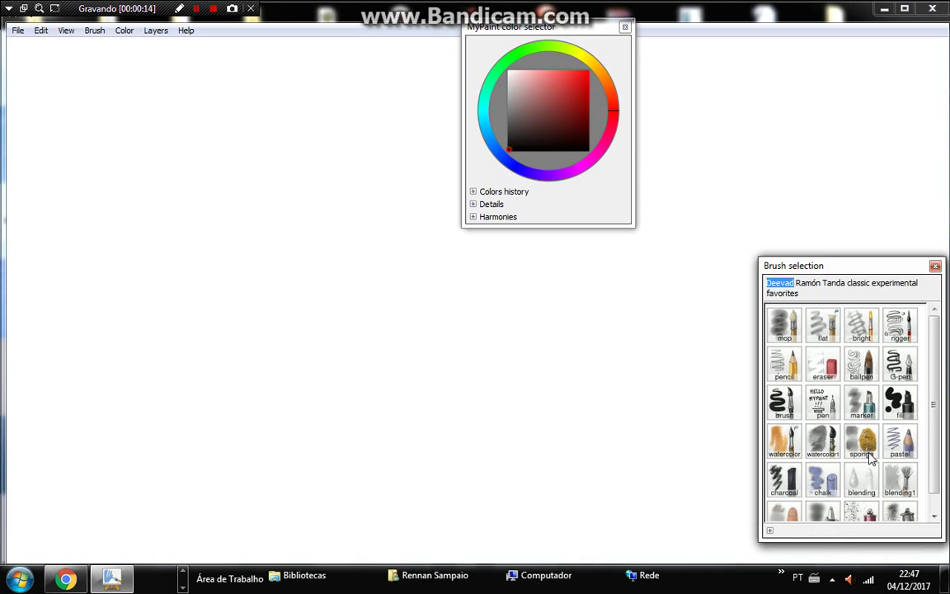
left_click(788, 417)
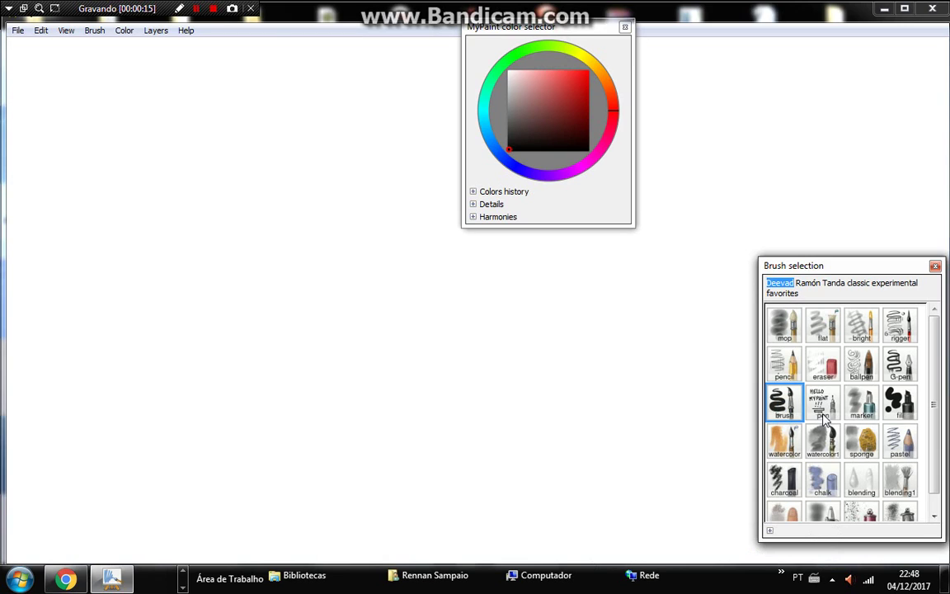
left_click(822, 402)
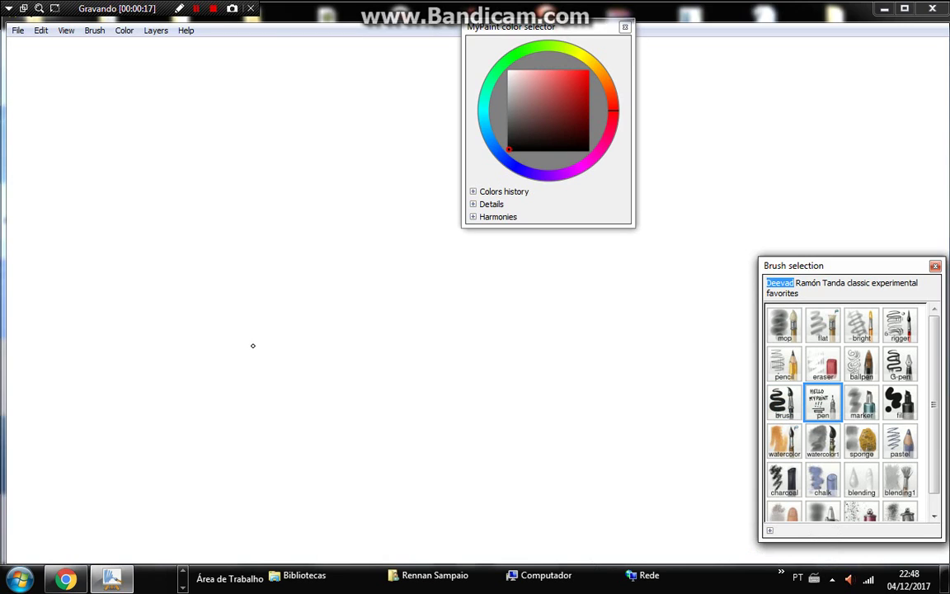
mouse_move(252, 345)
left_mouse_down()
mouse_move(286, 313)
mouse_move(308, 320)
mouse_move(319, 374)
mouse_move(302, 393)
mouse_move(267, 392)
mouse_move(254, 338)
mouse_move(266, 349)
mouse_move(267, 327)
mouse_move(286, 342)
mouse_move(294, 334)
mouse_move(307, 348)
mouse_move(276, 371)
mouse_move(307, 371)
left_mouse_up()
left_click(276, 370)
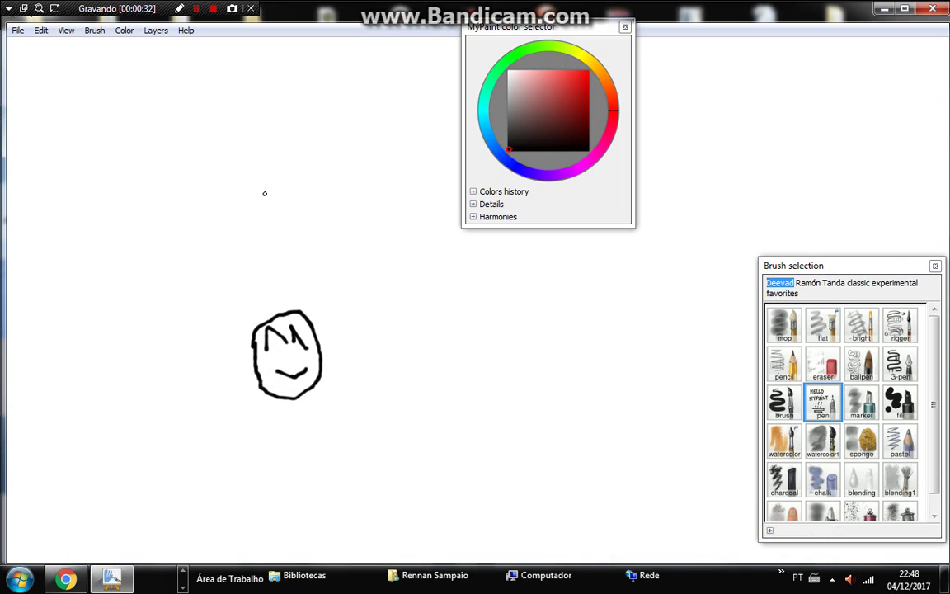
Step: Hand-letter the word "FALA" in large capitals above the smiley face
left_click_drag(168, 137, 175, 210)
left_click_drag(174, 118, 237, 111)
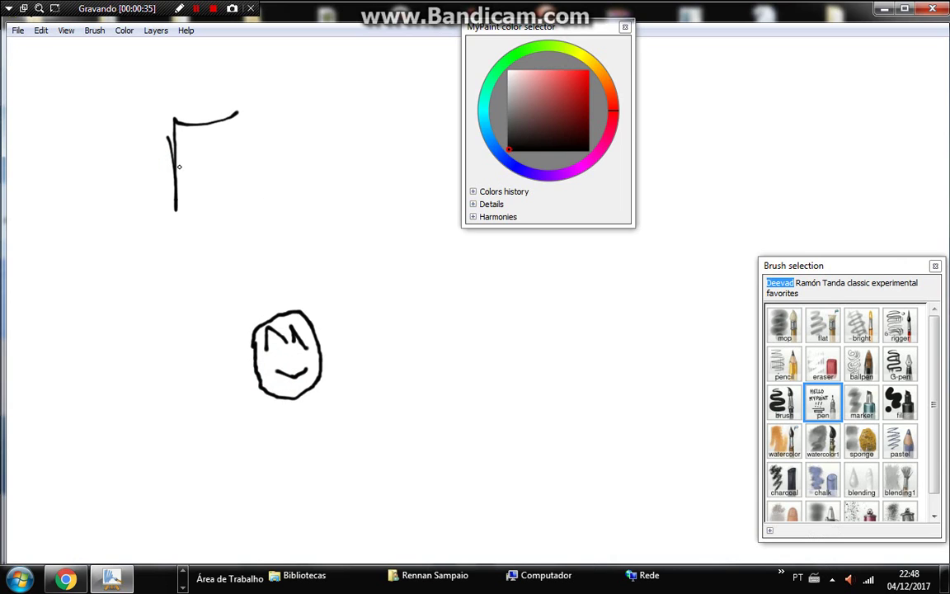
mouse_move(179, 166)
left_mouse_down()
mouse_move(252, 151)
mouse_move(267, 212)
left_mouse_up()
mouse_move(281, 129)
left_mouse_down()
mouse_move(319, 194)
mouse_move(286, 172)
mouse_move(317, 168)
left_mouse_up()
left_click_drag(351, 201, 351, 194)
mouse_move(335, 121)
left_mouse_down()
mouse_move(349, 198)
mouse_move(399, 188)
left_mouse_up()
mouse_move(417, 121)
left_mouse_down()
mouse_move(460, 199)
mouse_move(417, 179)
mouse_move(452, 175)
left_mouse_up()
Step: Hand-letter "GALERA" in capitals between "FALA" and the smiley face, adding a triangular flourish below the R
mouse_move(198, 240)
left_mouse_down()
mouse_move(174, 266)
mouse_move(224, 308)
mouse_move(239, 277)
mouse_move(261, 271)
mouse_move(275, 219)
left_mouse_up()
left_click_drag(276, 219, 309, 298)
left_click_drag(266, 273, 307, 271)
mouse_move(329, 232)
left_mouse_down()
mouse_move(345, 304)
mouse_move(428, 293)
mouse_move(452, 247)
mouse_move(475, 244)
mouse_move(470, 272)
mouse_move(512, 302)
left_mouse_up()
mouse_move(514, 234)
left_mouse_down()
mouse_move(520, 302)
mouse_move(511, 269)
mouse_move(540, 303)
mouse_move(614, 271)
mouse_move(577, 267)
left_mouse_up()
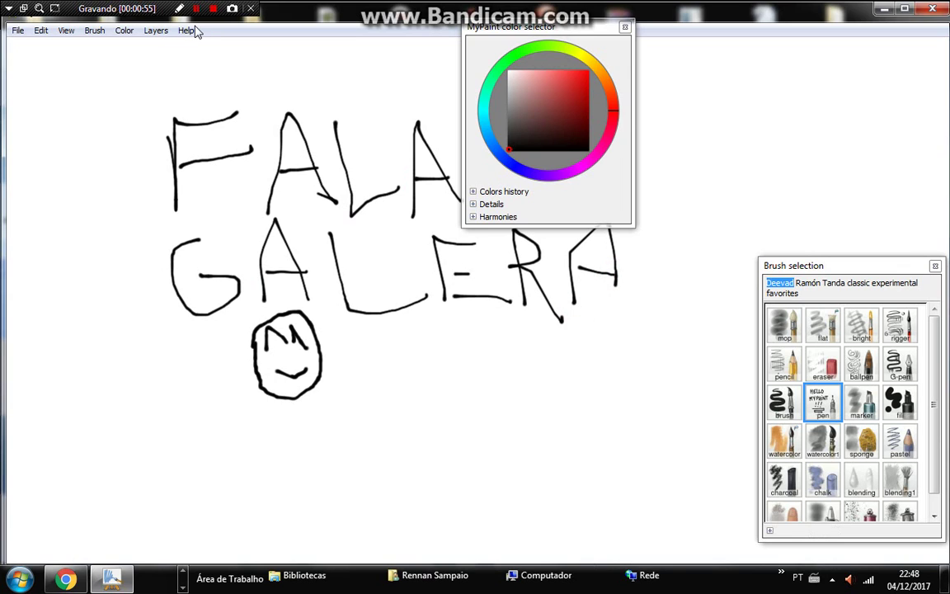
mouse_move(542, 284)
left_mouse_down()
mouse_move(506, 363)
mouse_move(480, 343)
left_mouse_up()
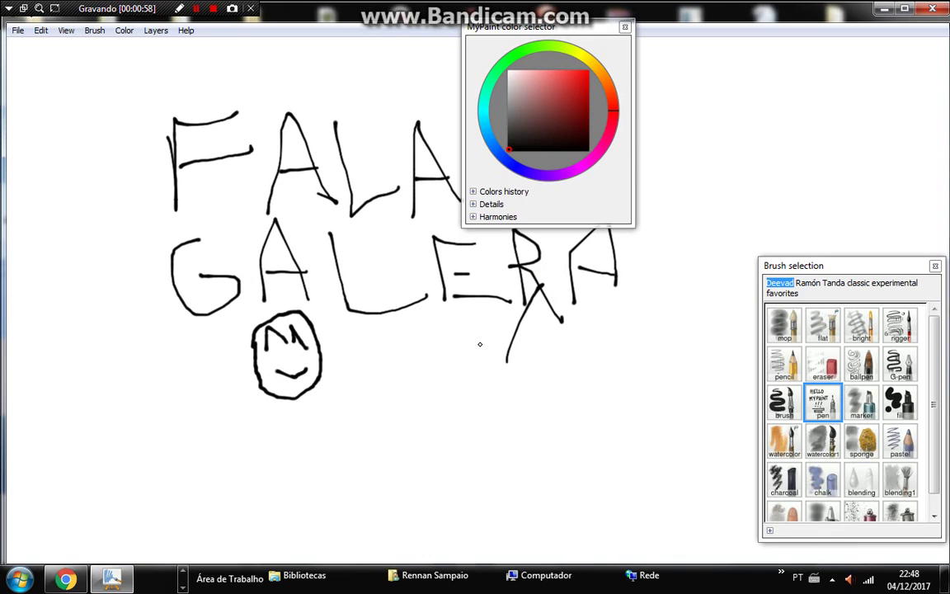
Step: Choose the Deevad eraser and set its opacity to 2,00 and its radius to 4,32
left_click(831, 377)
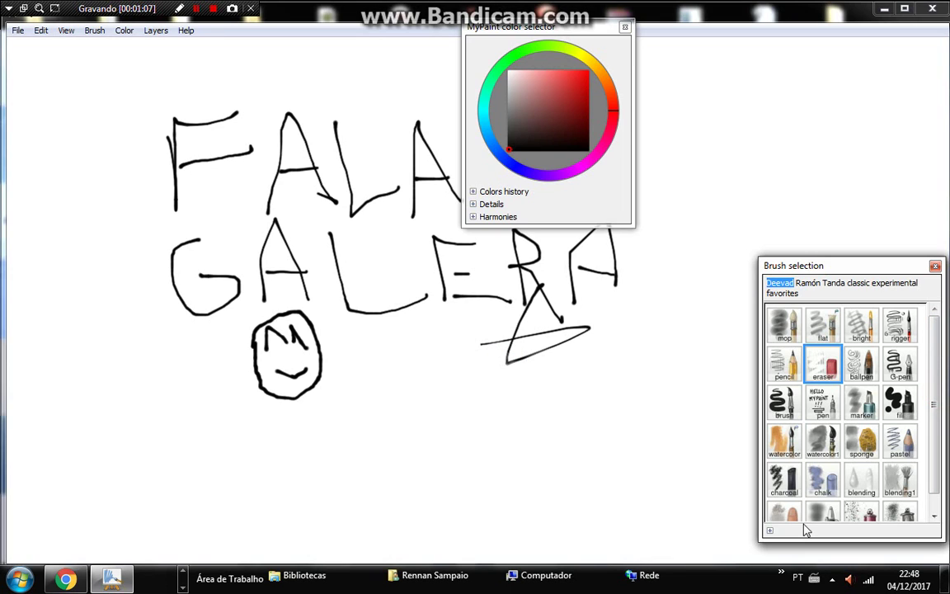
left_click(771, 531)
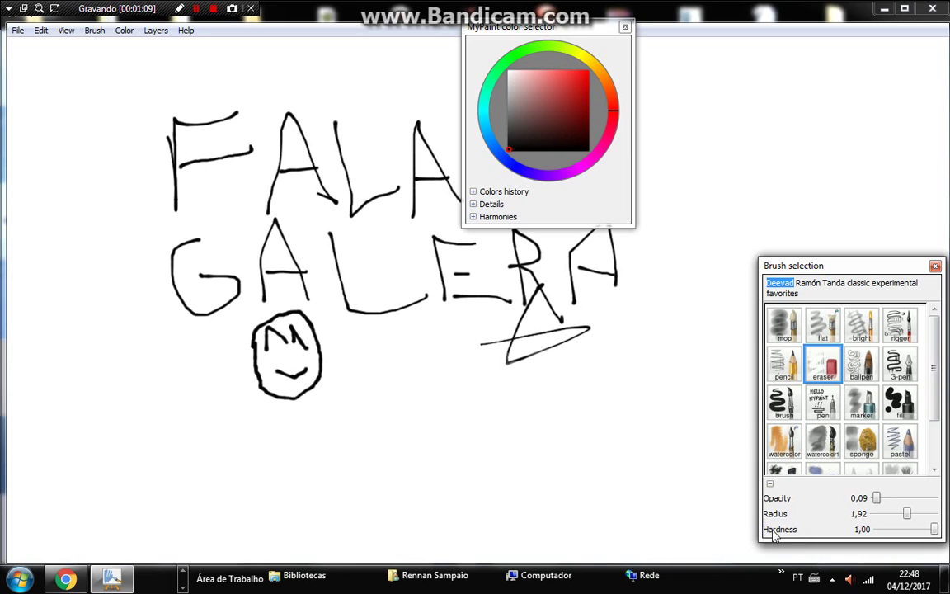
left_click(877, 497)
left_click_drag(876, 497, 926, 513)
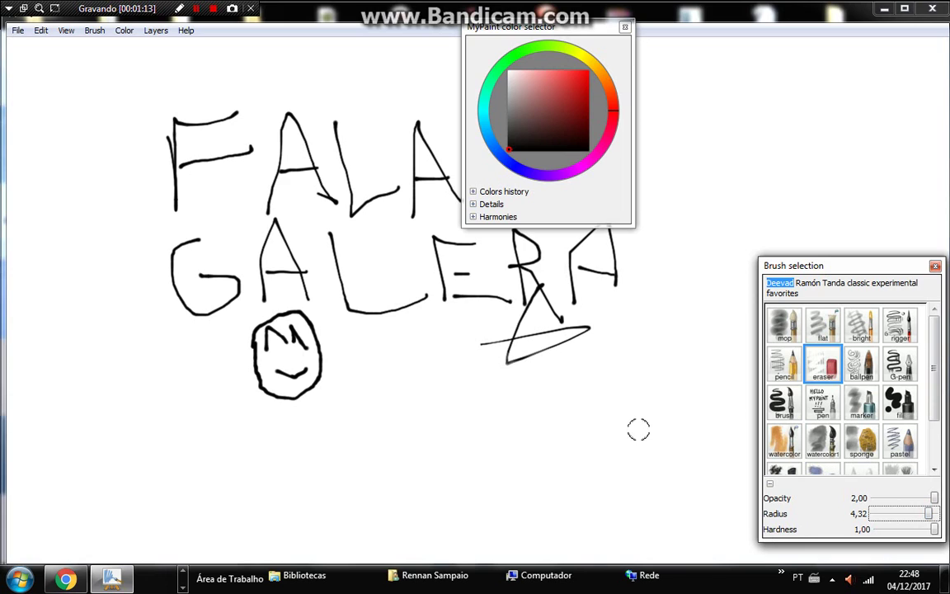
Step: Erase the "FALA GALERA" lettering, the flourish and the smiley face from the canvas
left_click(395, 307)
left_click_drag(402, 310, 145, 407)
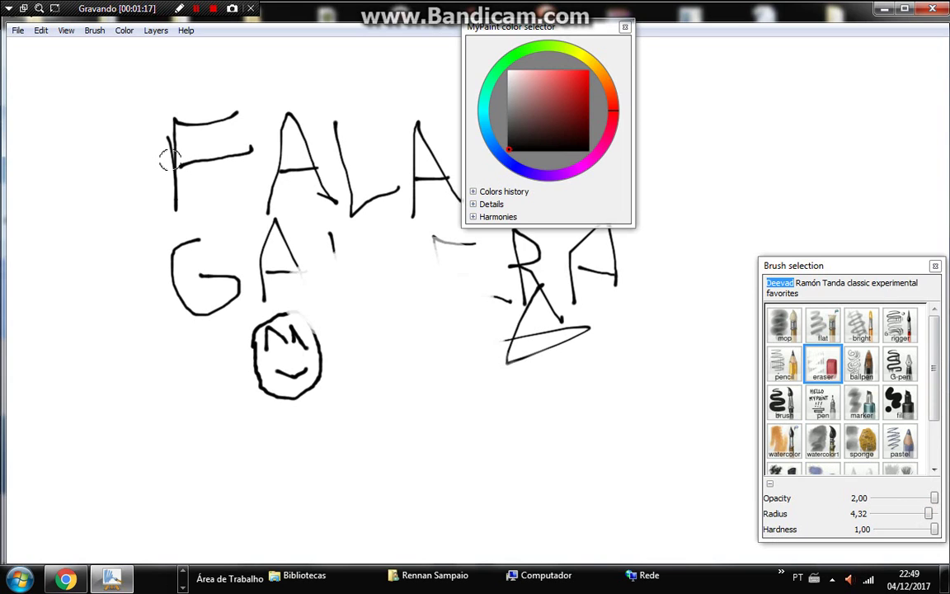
left_click_drag(163, 119, 437, 379)
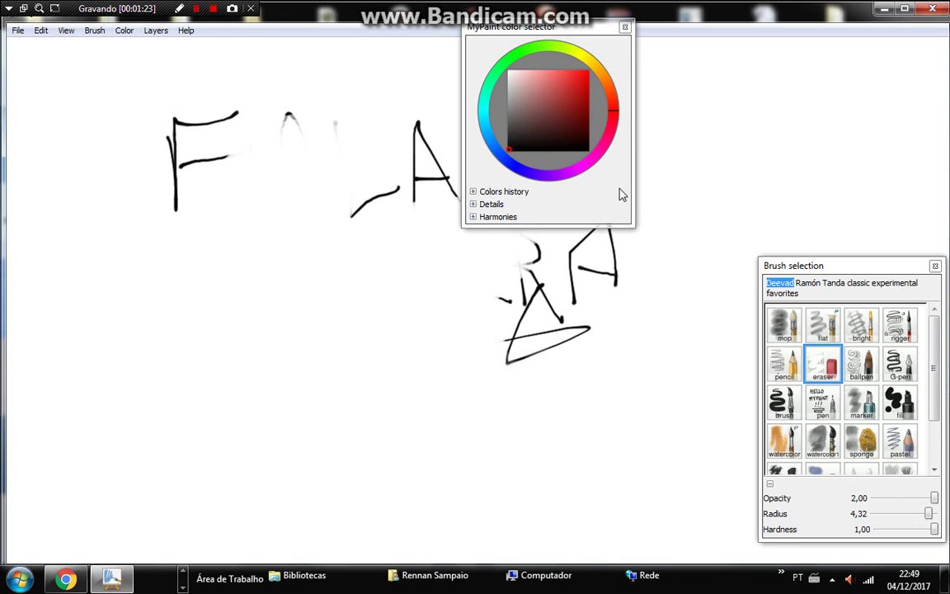
left_click_drag(646, 316, 443, 283)
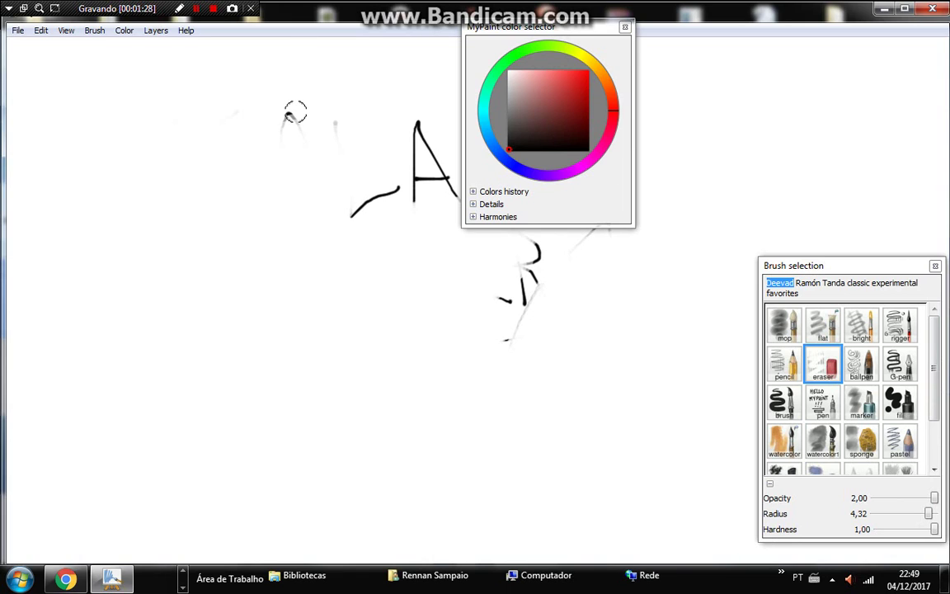
left_click_drag(286, 138, 337, 204)
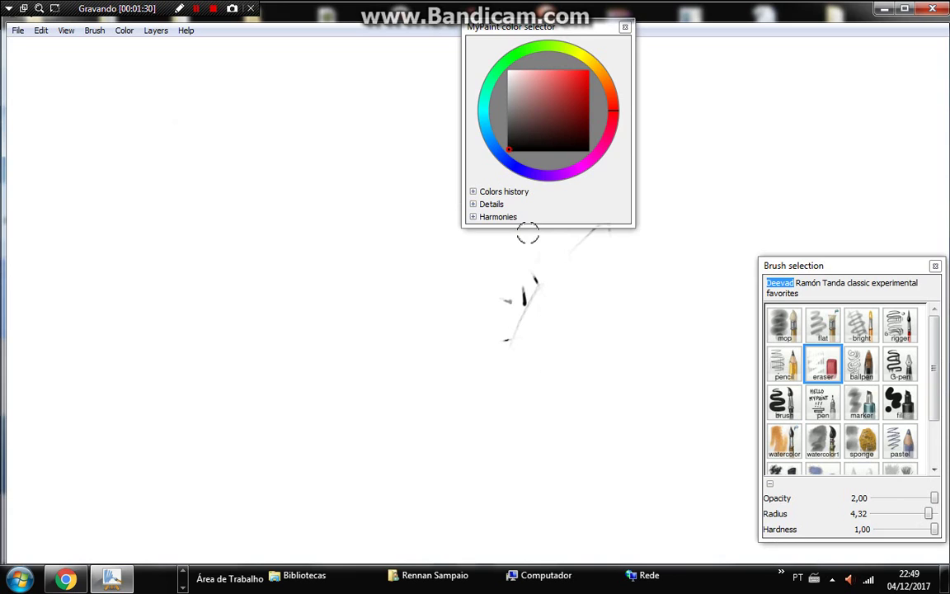
left_click_drag(527, 235, 512, 337)
left_click(787, 328)
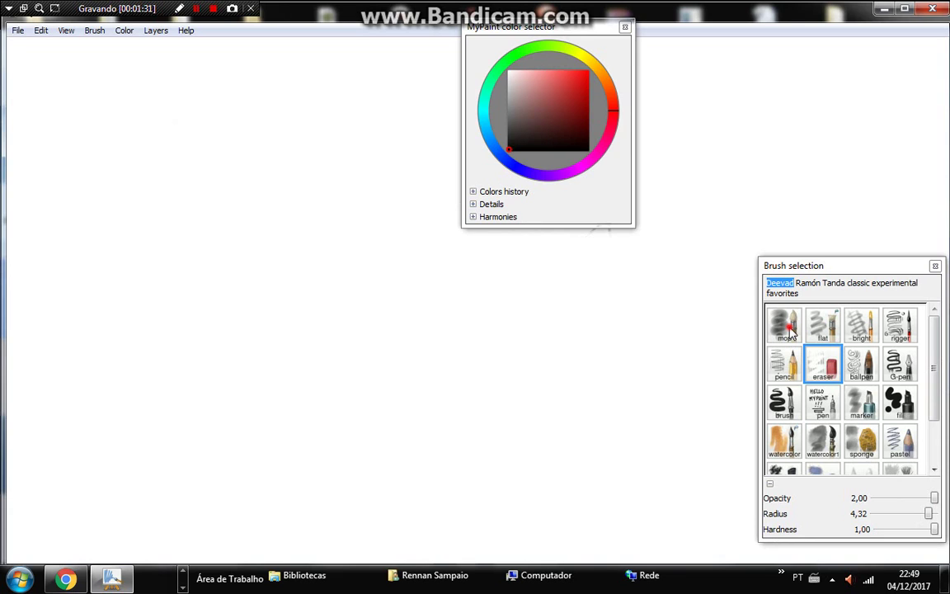
left_click(791, 378)
left_click(785, 403)
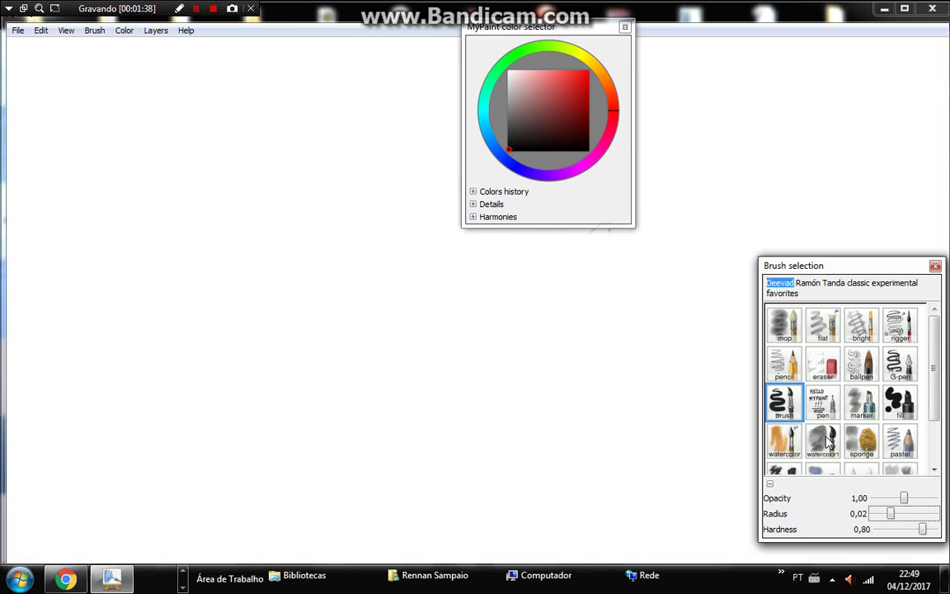
left_click(822, 444)
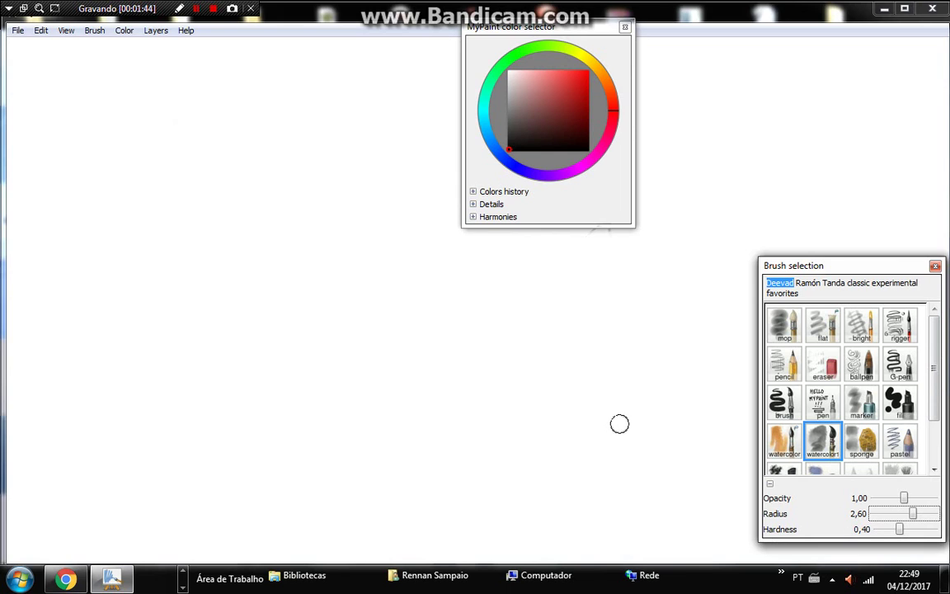
left_click(783, 401)
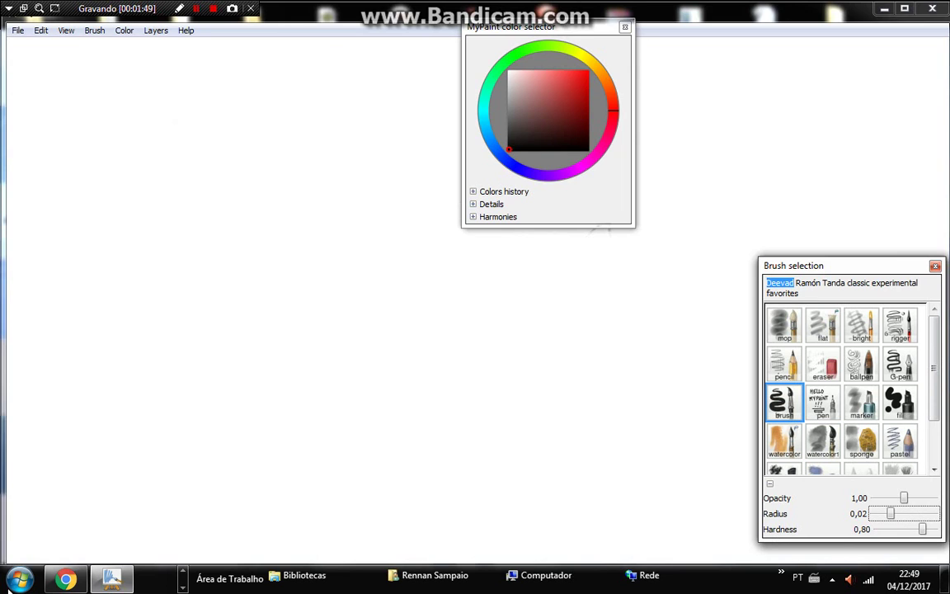
Step: Open Paint and choose the Pencil with the thickest line size
left_click(18, 578)
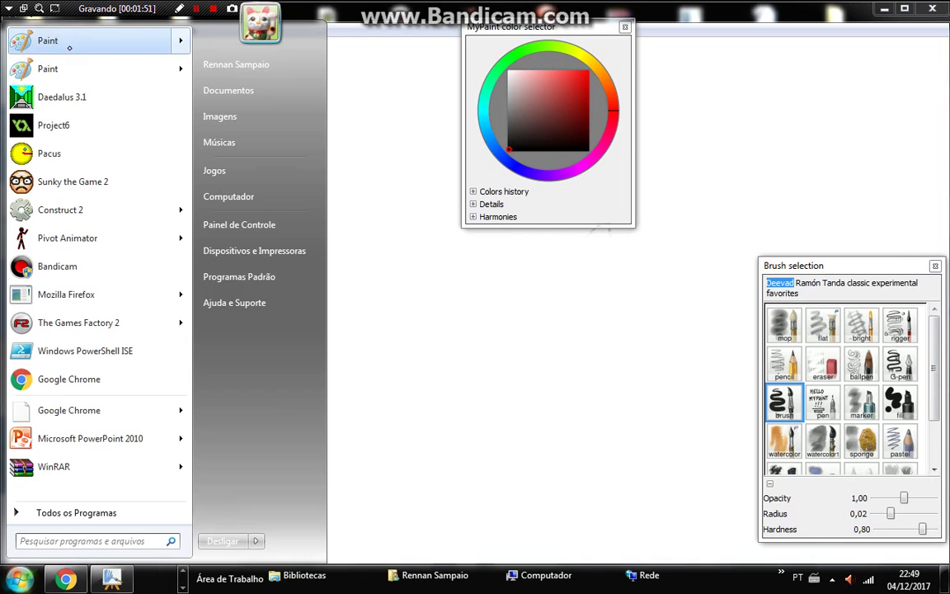
left_click(373, 314)
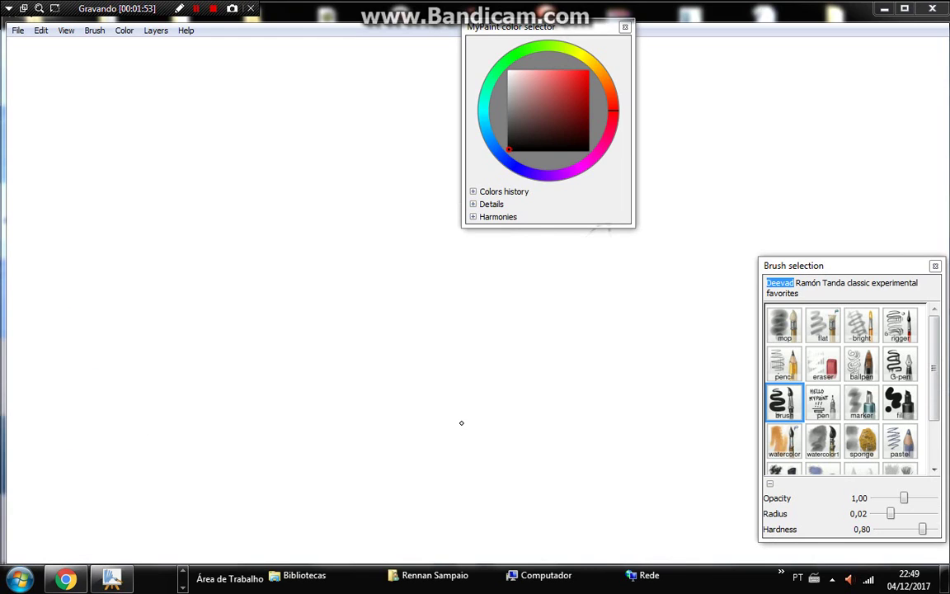
left_click(181, 582)
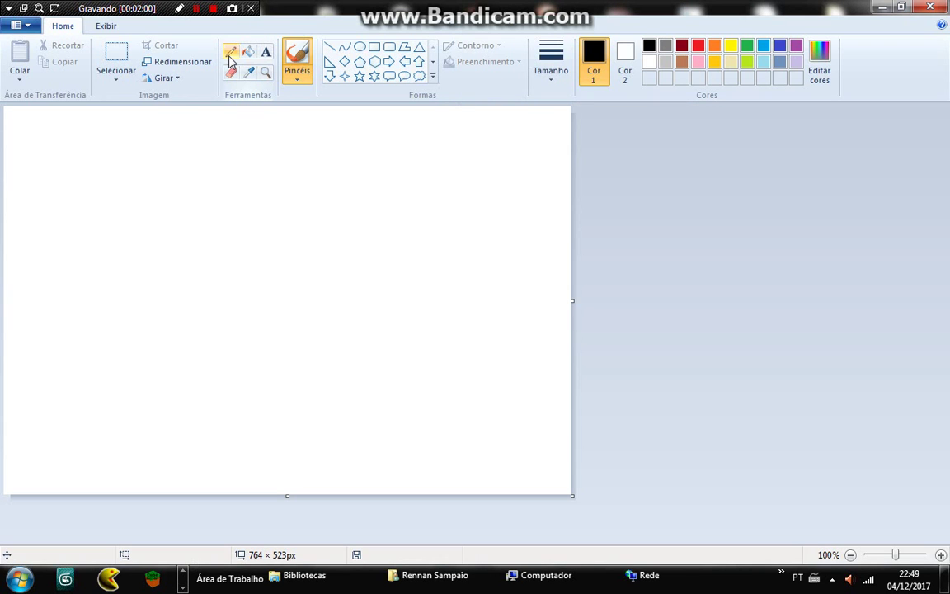
left_click(231, 54)
left_click(561, 86)
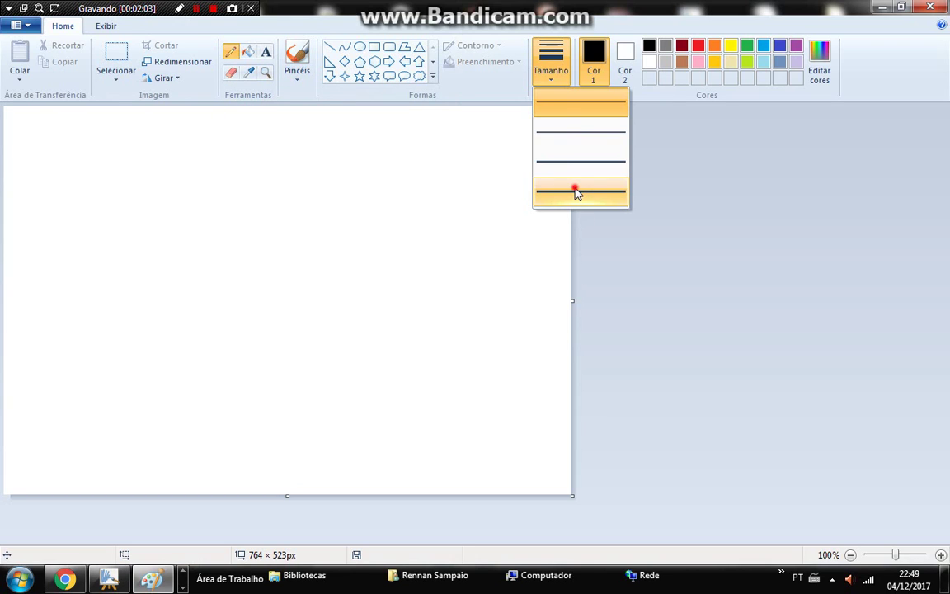
left_click(575, 188)
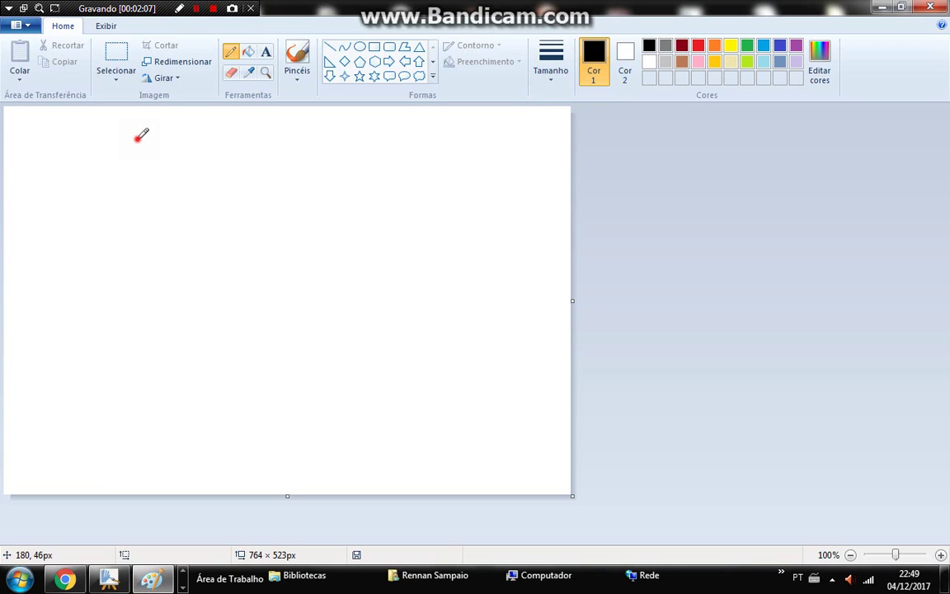
Step: Draw a tall wavy-edged block with a narrow notched side face, and move the whole drawing slightly lower on the canvas
mouse_move(136, 138)
left_mouse_down()
mouse_move(136, 184)
mouse_move(144, 201)
mouse_move(135, 264)
mouse_move(147, 324)
mouse_move(136, 368)
mouse_move(180, 360)
mouse_move(316, 369)
mouse_move(315, 240)
mouse_move(328, 227)
mouse_move(316, 190)
mouse_move(326, 167)
mouse_move(309, 121)
mouse_move(294, 135)
mouse_move(264, 123)
mouse_move(253, 135)
mouse_move(232, 124)
mouse_move(220, 137)
mouse_move(187, 131)
mouse_move(183, 141)
mouse_move(170, 127)
mouse_move(181, 142)
mouse_move(141, 136)
left_mouse_up()
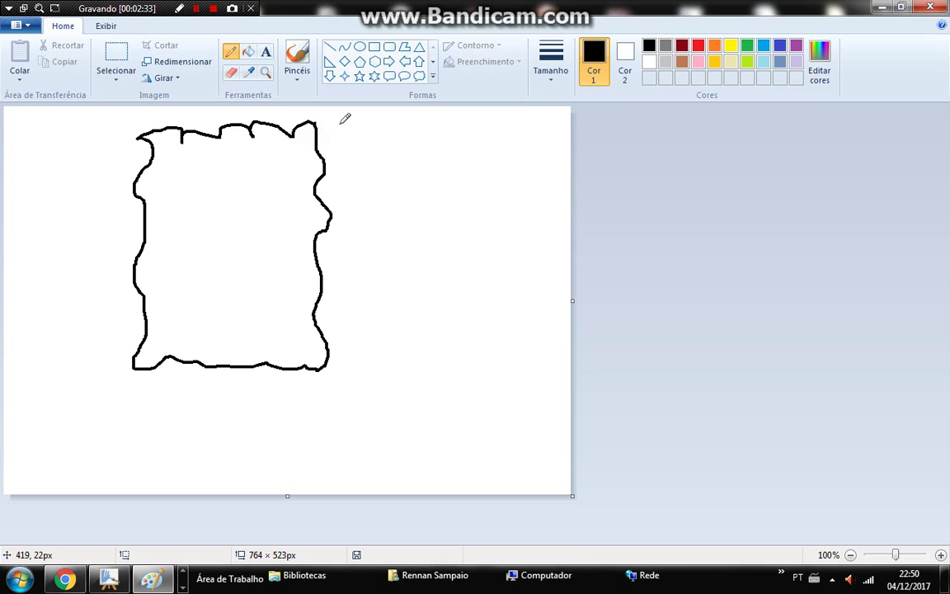
mouse_move(317, 123)
left_mouse_down()
mouse_move(355, 148)
mouse_move(360, 124)
mouse_move(375, 124)
mouse_move(380, 173)
mouse_move(372, 169)
mouse_move(388, 187)
mouse_move(378, 205)
mouse_move(391, 219)
mouse_move(386, 339)
mouse_move(377, 371)
mouse_move(353, 381)
mouse_move(322, 373)
left_mouse_up()
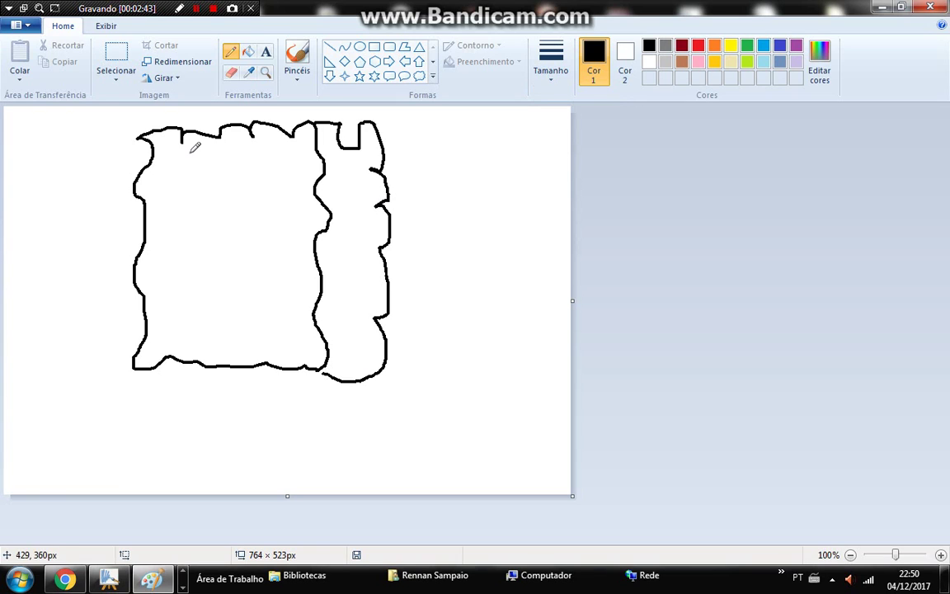
left_click(116, 56)
left_click_drag(108, 117, 431, 426)
left_click_drag(313, 348, 327, 387)
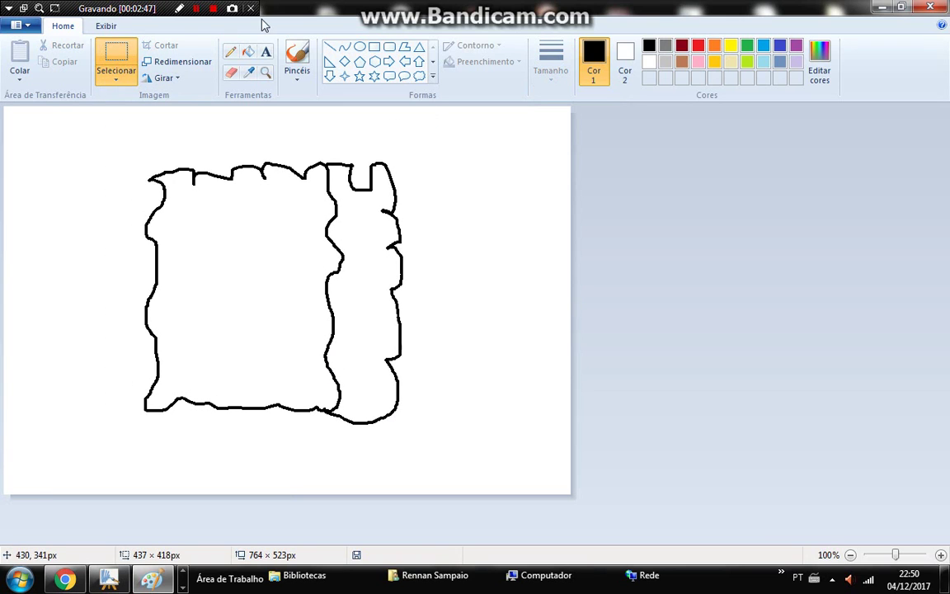
Step: Draw a thin bent arm with a pointed hand rising from the notch on top of the block's side face
left_click(230, 51)
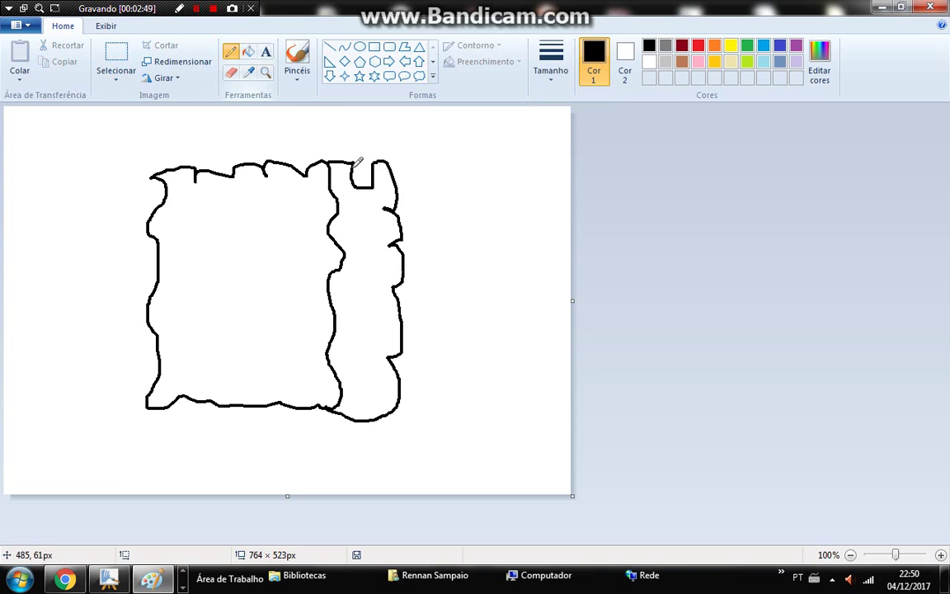
mouse_move(355, 163)
left_mouse_down()
mouse_move(372, 164)
mouse_move(354, 147)
mouse_move(356, 130)
mouse_move(365, 139)
left_mouse_up()
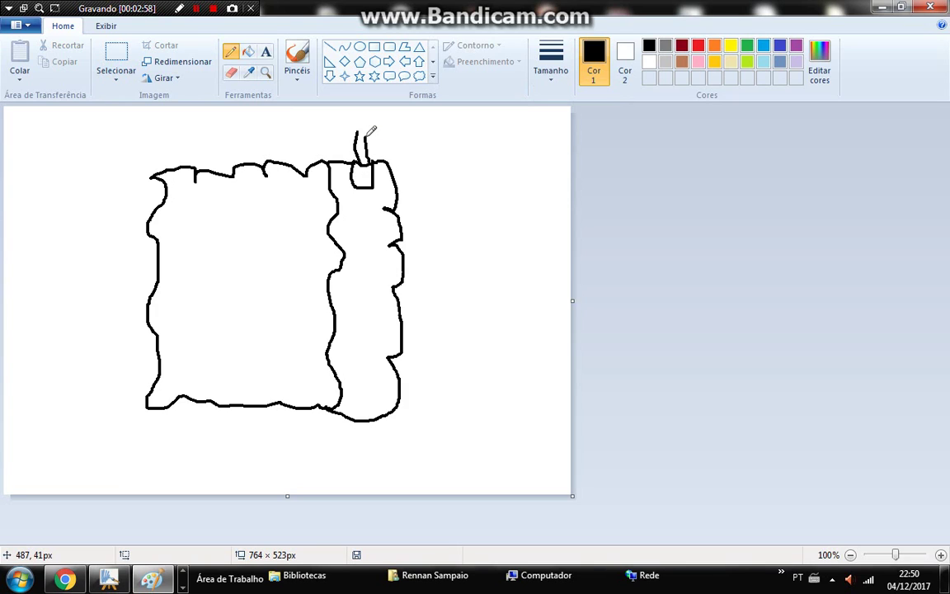
mouse_move(369, 130)
left_mouse_down()
mouse_move(343, 113)
mouse_move(324, 117)
mouse_move(358, 129)
mouse_move(331, 127)
mouse_move(307, 148)
mouse_move(312, 134)
mouse_move(294, 129)
mouse_move(310, 109)
mouse_move(327, 113)
mouse_move(298, 114)
left_mouse_up()
left_click(353, 129)
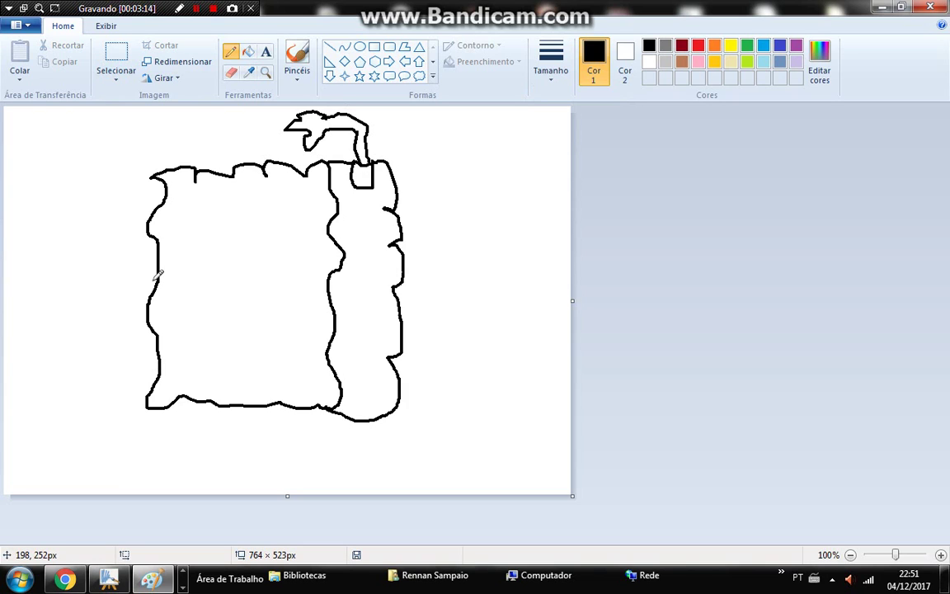
Step: Draw a small connector on the block's left edge, joined to a large rounded shape with a smaller inner outline
mouse_move(157, 265)
left_mouse_down()
mouse_move(139, 264)
mouse_move(134, 295)
mouse_move(149, 301)
left_mouse_up()
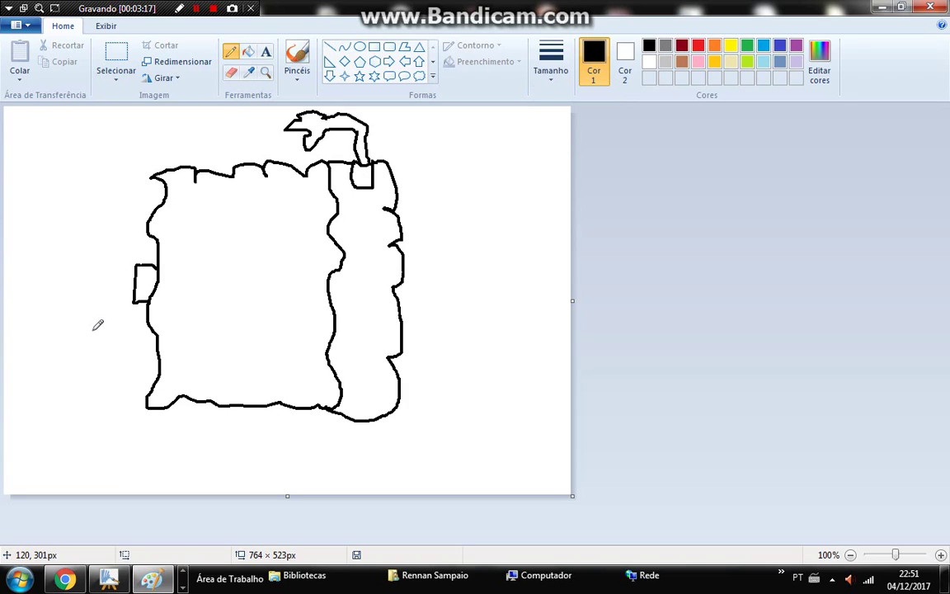
mouse_move(132, 266)
left_mouse_down()
mouse_move(35, 351)
mouse_move(132, 299)
left_mouse_up()
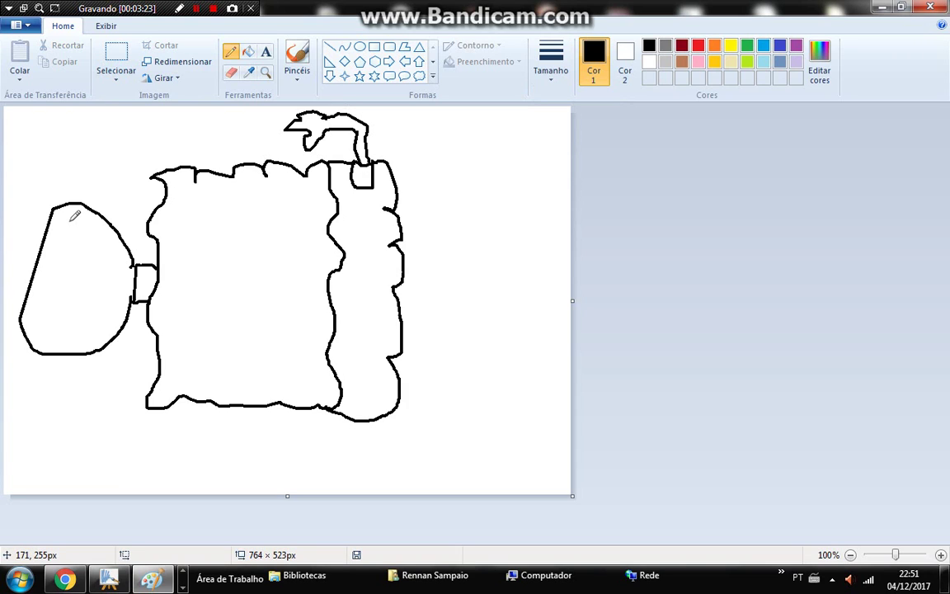
left_click_drag(71, 220, 89, 216)
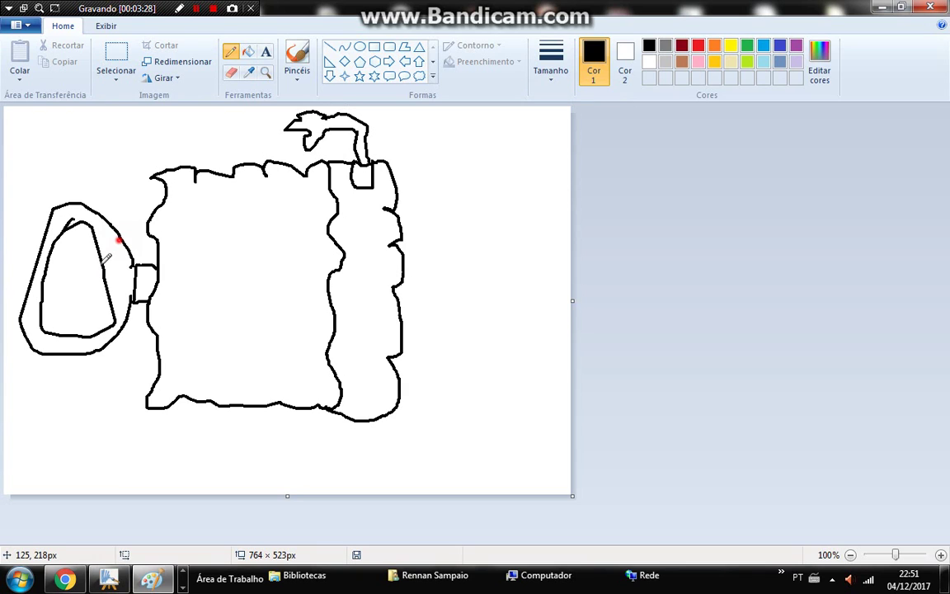
Step: Divide the rim between the rounded shape's two outlines with short lines and draw a symbol in its centre
mouse_move(93, 226)
left_mouse_down()
mouse_move(122, 258)
mouse_move(130, 254)
mouse_move(113, 251)
left_mouse_up()
mouse_move(109, 327)
left_mouse_down()
mouse_move(122, 331)
mouse_move(88, 360)
mouse_move(33, 353)
left_mouse_up()
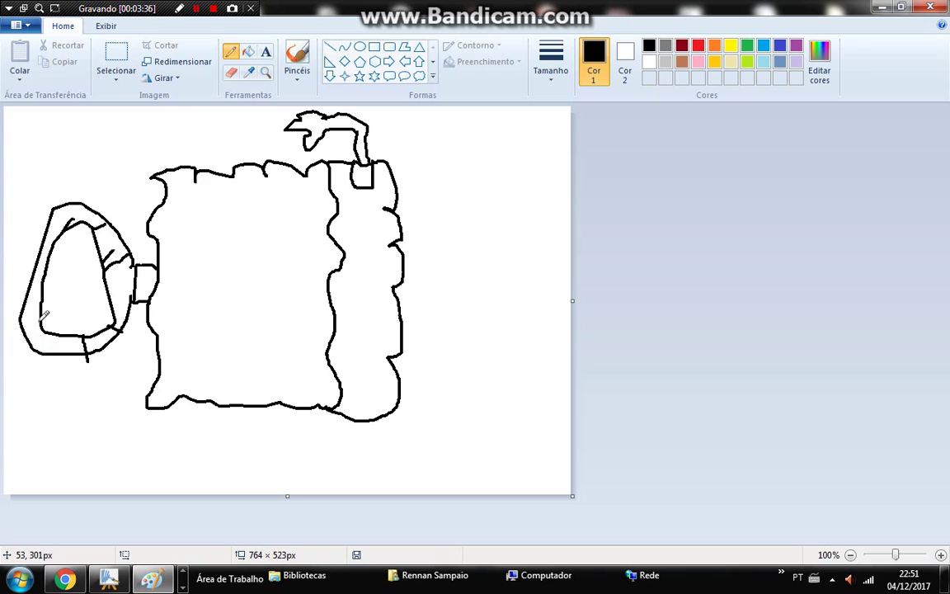
left_click_drag(39, 310, 18, 328)
mouse_move(53, 210)
left_mouse_down()
mouse_move(68, 231)
mouse_move(47, 230)
left_mouse_up()
left_click_drag(69, 264, 95, 280)
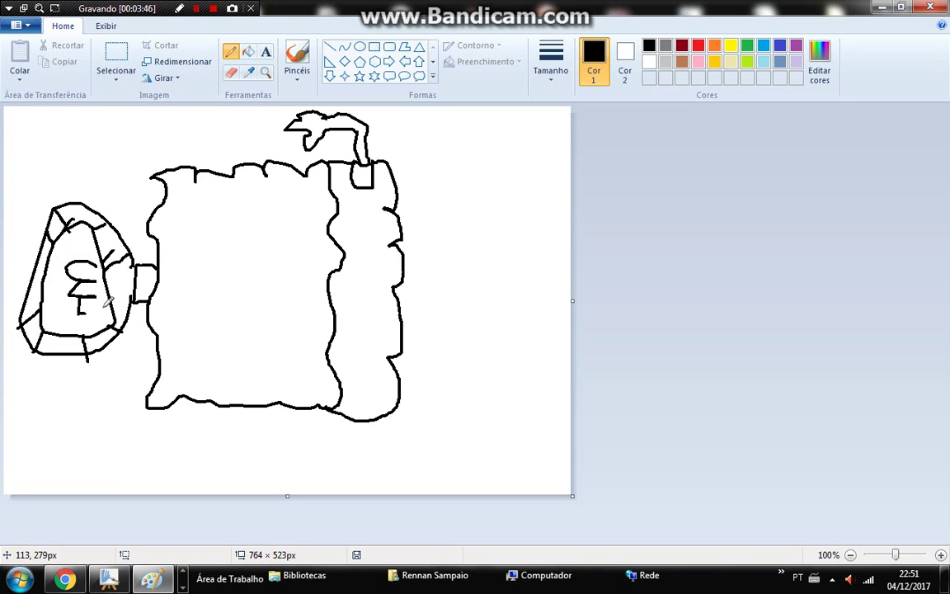
Step: Finish the symbol in the rounded shape, and draw a two-faced trouser section beneath the block with a waistline across it
mouse_move(88, 312)
left_mouse_down()
mouse_move(108, 297)
mouse_move(100, 267)
left_mouse_up()
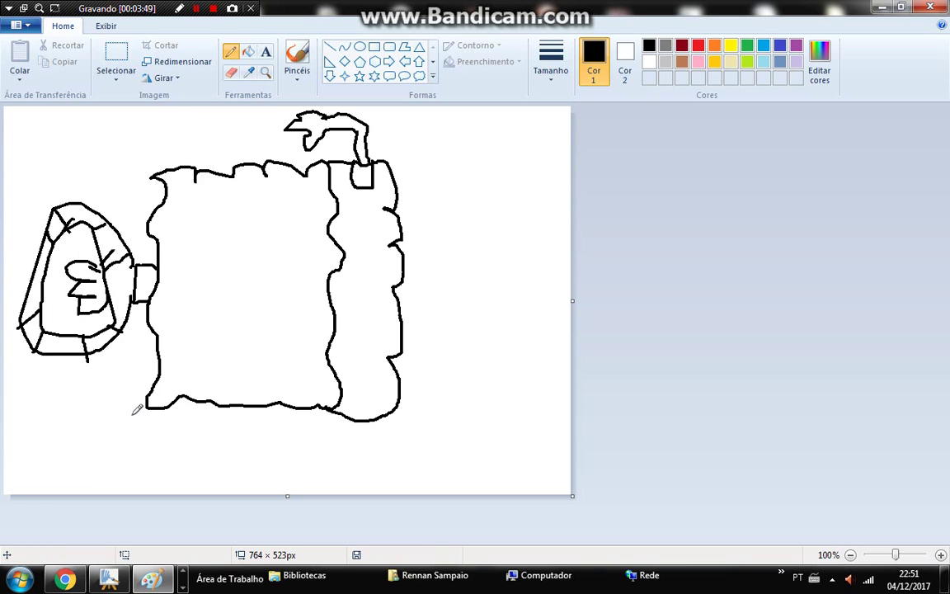
left_click(144, 437)
mouse_move(143, 437)
left_mouse_down()
mouse_move(326, 462)
mouse_move(362, 452)
mouse_move(352, 460)
left_mouse_up()
mouse_move(397, 433)
left_mouse_down()
mouse_move(396, 442)
mouse_move(390, 417)
left_mouse_up()
left_click(328, 455)
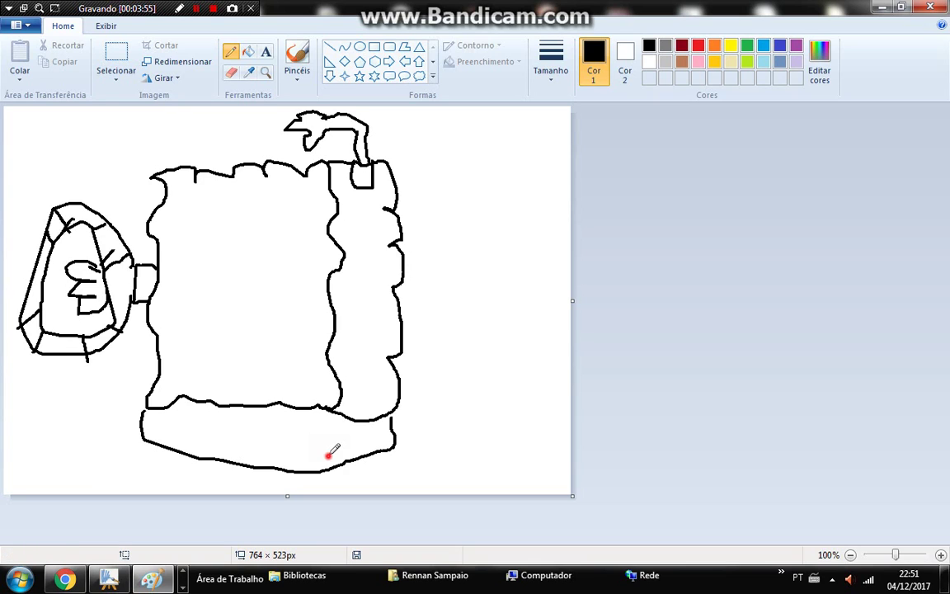
left_click_drag(329, 452, 327, 467)
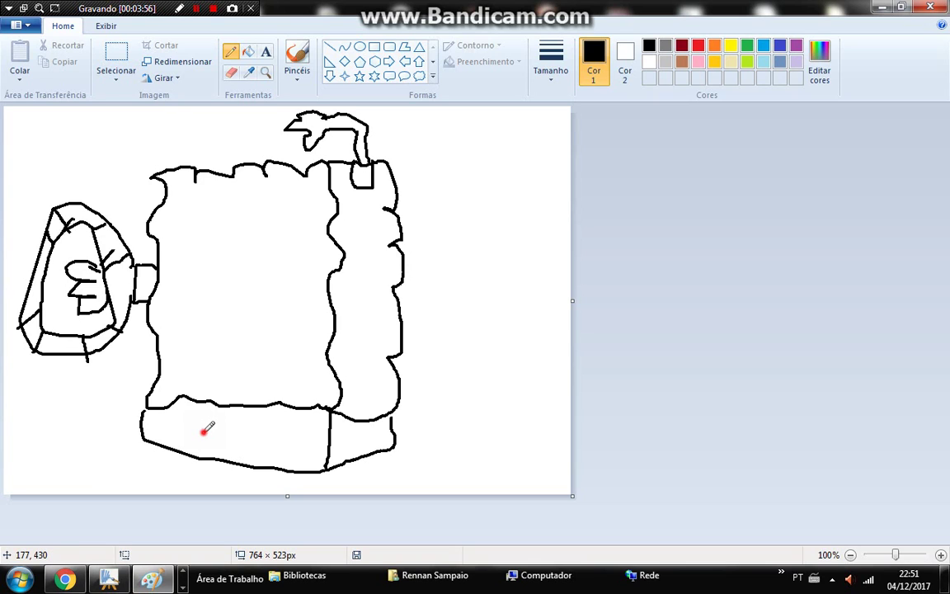
left_click_drag(141, 421, 334, 430)
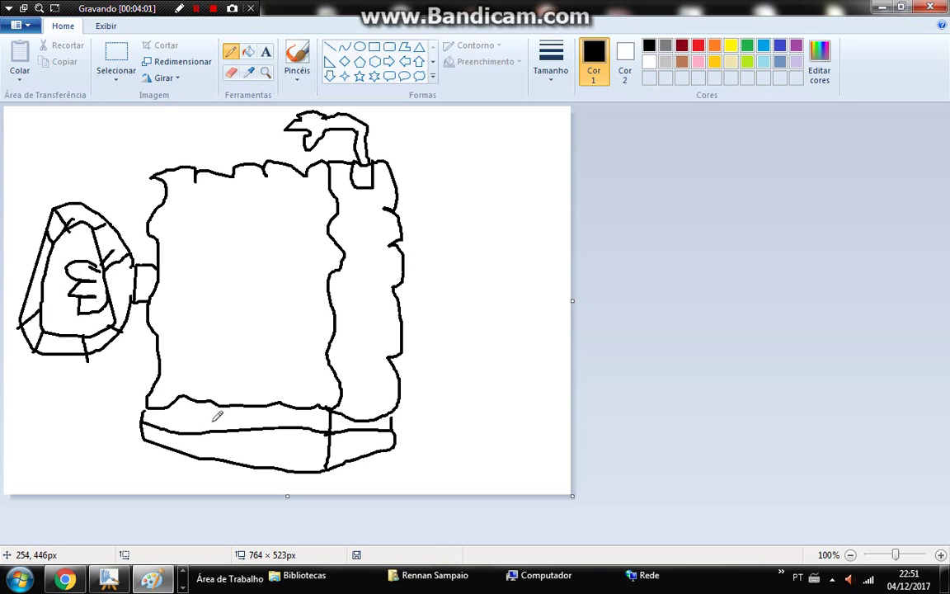
Step: Draw a small tie hanging over the waistline and add short dashes across the lower trouser faces
mouse_move(220, 418)
left_mouse_down()
mouse_move(223, 455)
mouse_move(235, 421)
left_mouse_up()
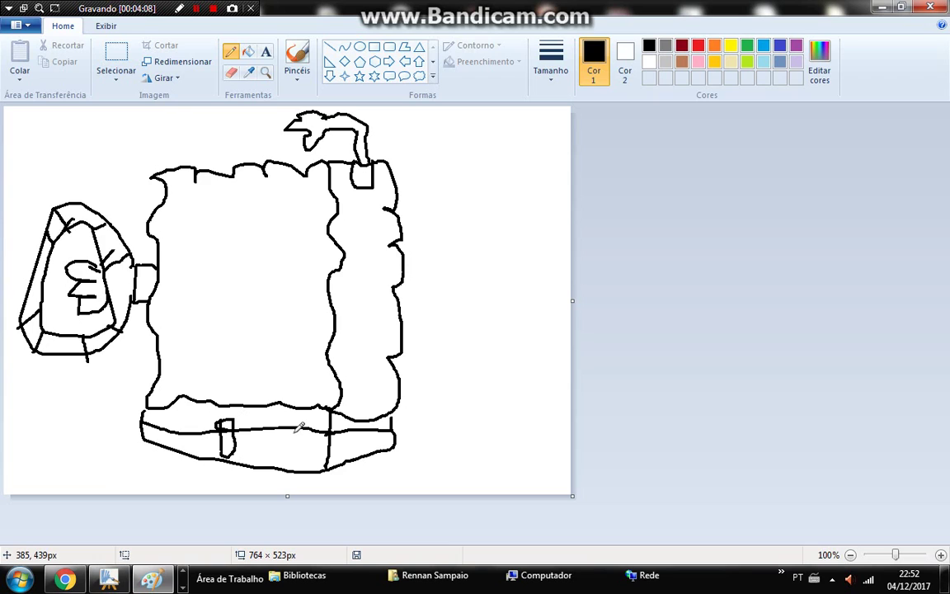
left_click(166, 434)
mouse_move(167, 434)
left_mouse_down()
mouse_move(279, 439)
mouse_move(284, 450)
left_mouse_up()
left_click_drag(343, 451, 393, 445)
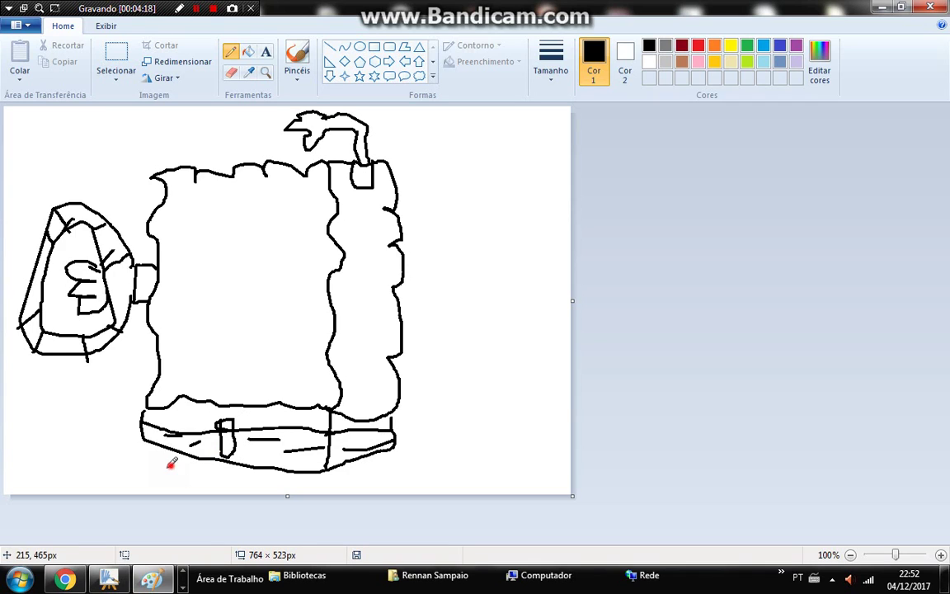
Step: Draw two short trouser cuffs under the base, each with a thin leg running down to the canvas edge
left_click_drag(164, 451, 183, 456)
left_click_drag(317, 475, 313, 485)
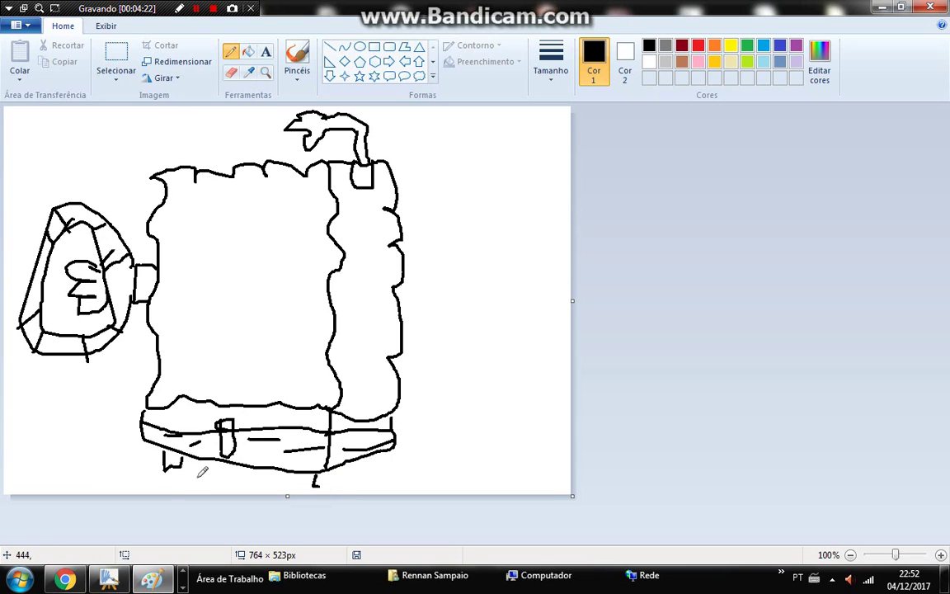
left_click_drag(170, 463, 175, 494)
left_click_drag(321, 481, 321, 508)
left_click_drag(327, 483, 322, 518)
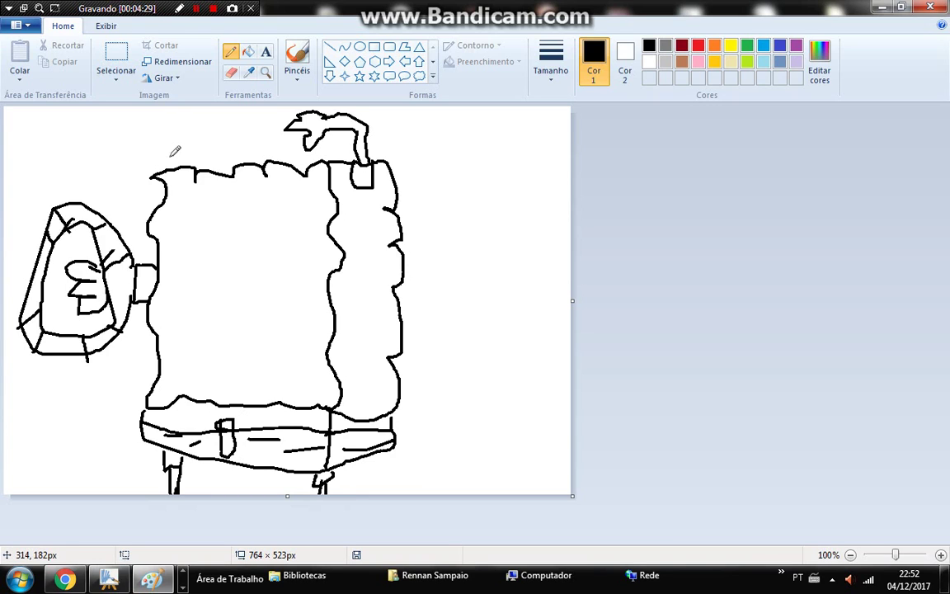
Step: Draw two rounded eyes on the upper part of the block's front face, each with three long lashes
mouse_move(202, 210)
left_mouse_down()
mouse_move(199, 267)
mouse_move(239, 245)
left_mouse_up()
left_click_drag(209, 209, 201, 225)
left_click_drag(183, 176, 199, 216)
left_click(211, 216)
mouse_move(217, 182)
left_mouse_down()
mouse_move(213, 216)
mouse_move(225, 218)
left_mouse_up()
left_click_drag(287, 239, 271, 282)
left_click_drag(249, 213, 272, 282)
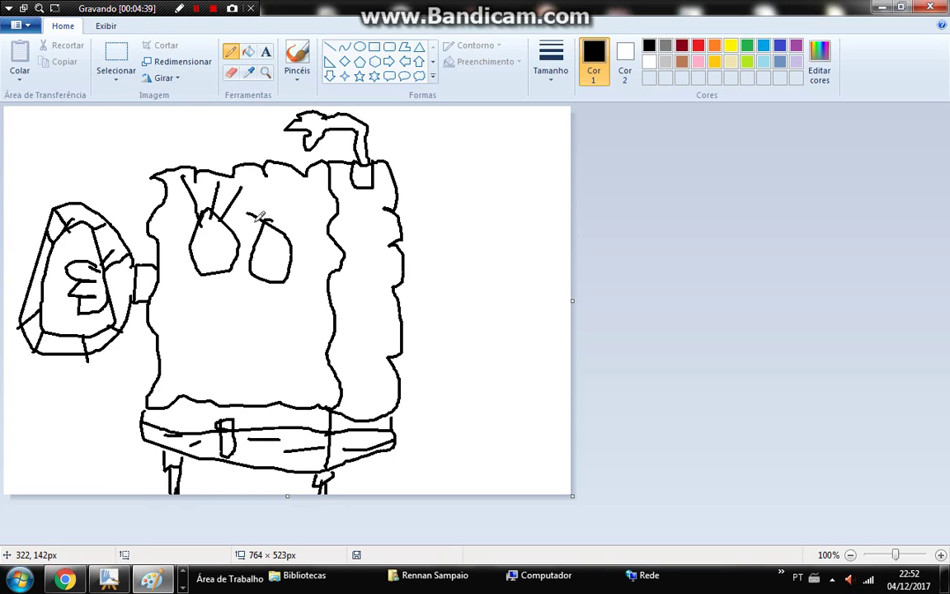
mouse_move(245, 194)
left_mouse_down()
mouse_move(248, 226)
mouse_move(262, 227)
left_mouse_up()
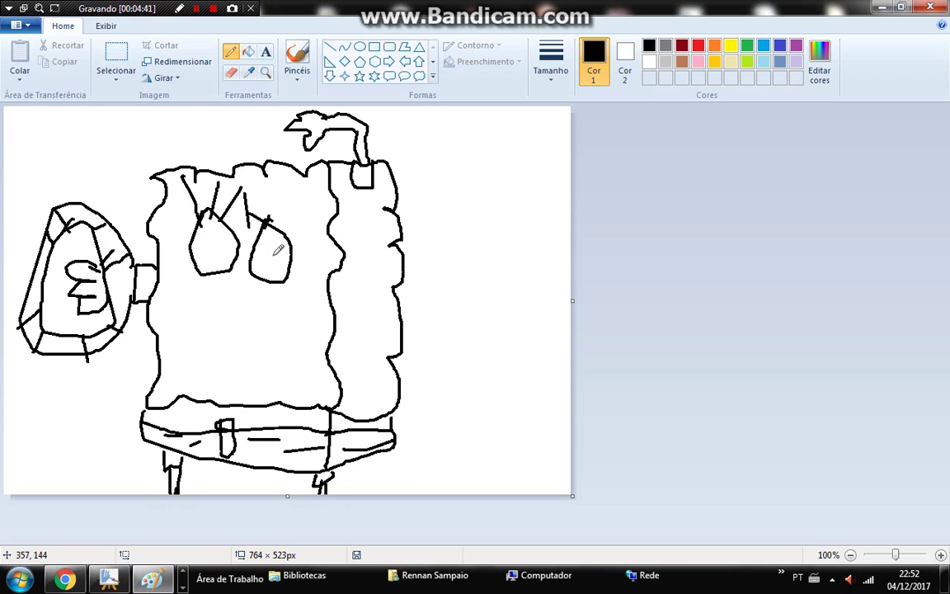
left_click_drag(274, 189, 266, 221)
left_click_drag(313, 199, 276, 229)
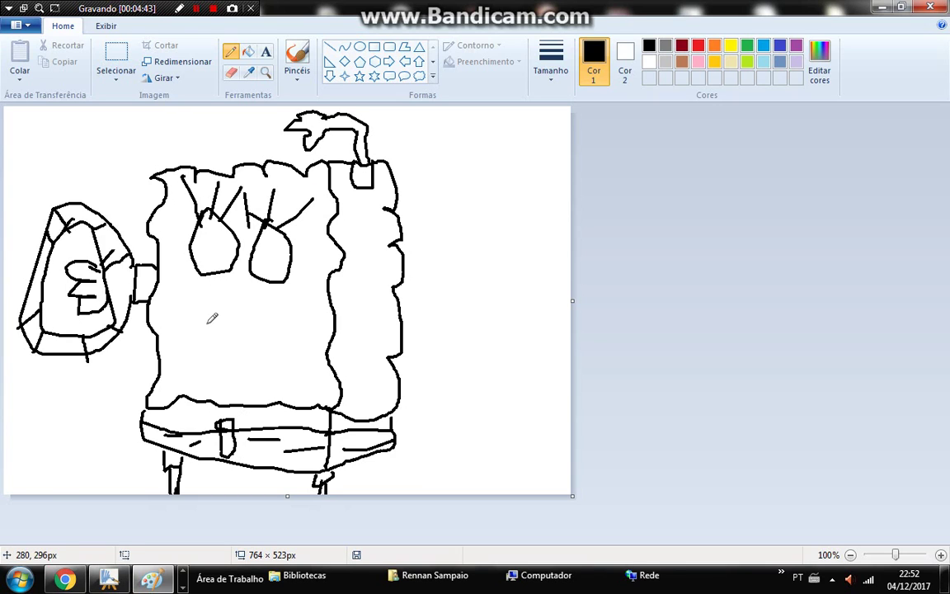
Step: Draw a long pointed nose below the eyes and an open mouth with a curved tongue line beneath it
left_click(200, 292)
mouse_move(201, 293)
left_mouse_down()
mouse_move(240, 306)
mouse_move(213, 339)
mouse_move(192, 336)
mouse_move(284, 317)
mouse_move(272, 363)
mouse_move(215, 373)
mouse_move(185, 335)
mouse_move(215, 380)
left_mouse_up()
left_click(178, 336)
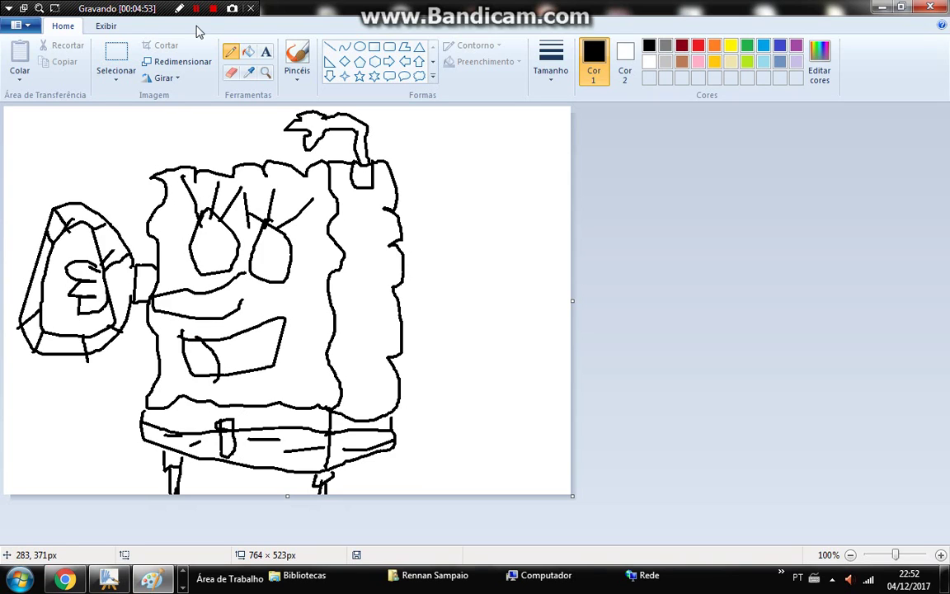
Step: Fill the larger part of the mouth with red and the section behind the curved line with dark red
left_click(698, 45)
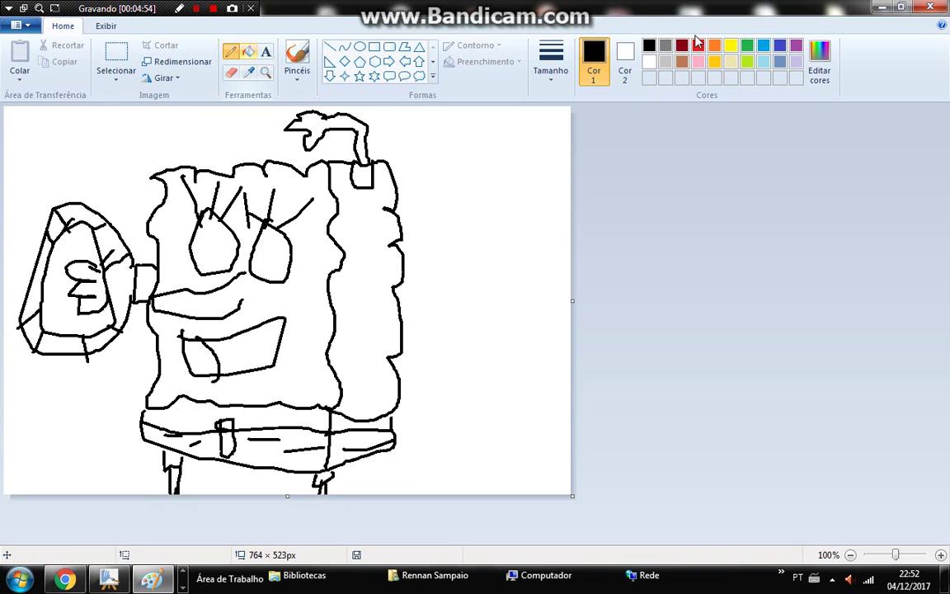
left_click(248, 51)
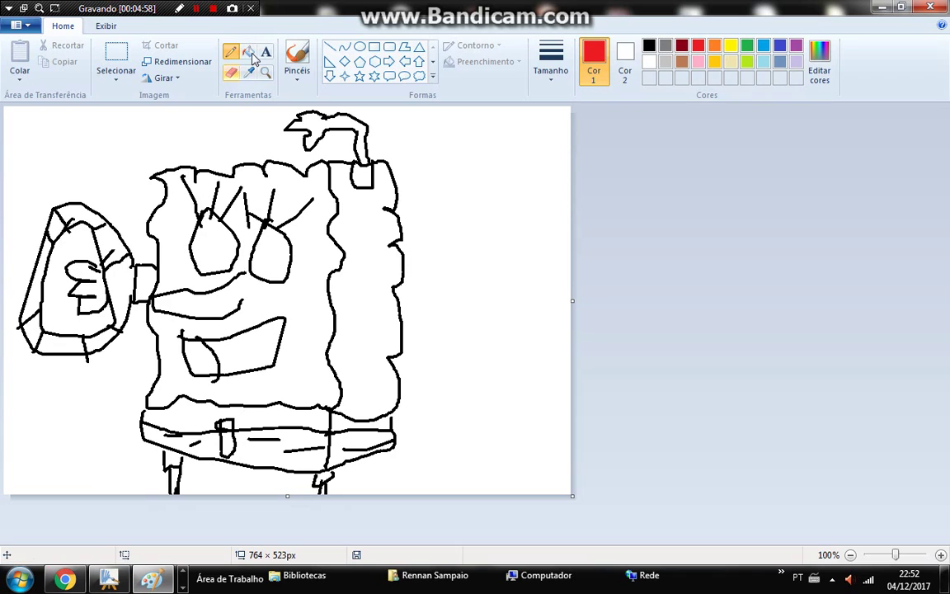
left_click(216, 362)
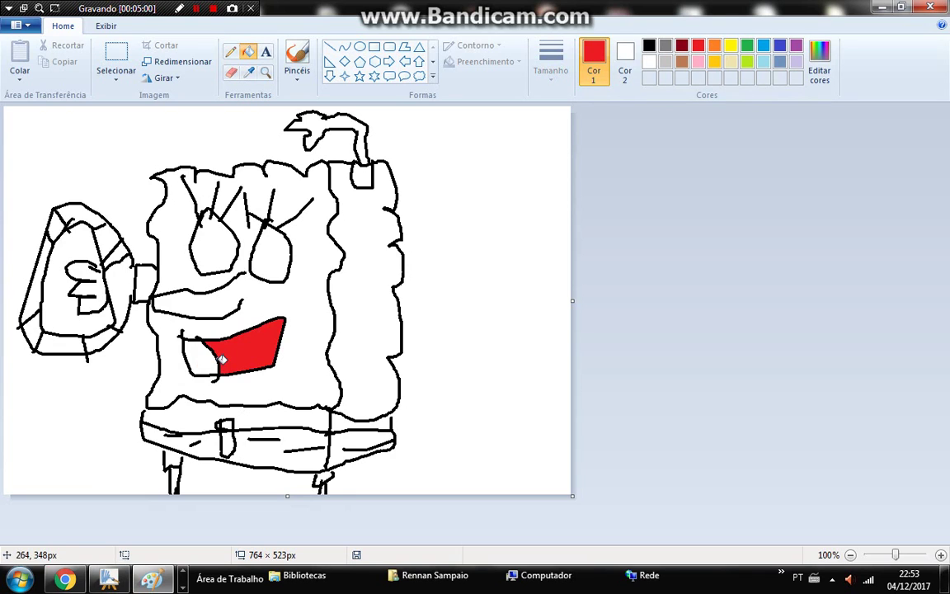
left_click(682, 45)
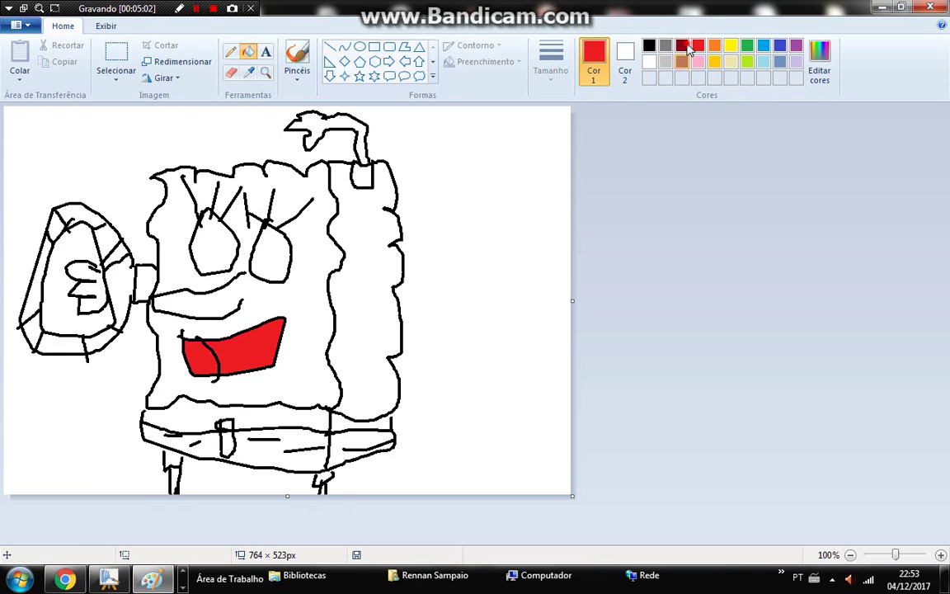
left_click(213, 351)
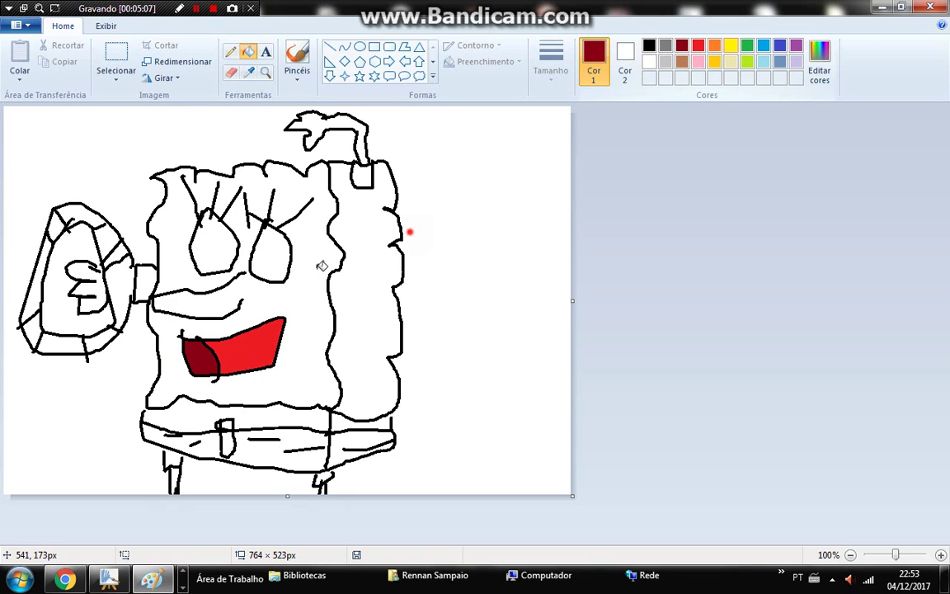
Step: Fill the block's front and side faces, the rounded shape's inner area and the raised arm with yellow
left_click(730, 45)
left_click(318, 272)
left_click(366, 280)
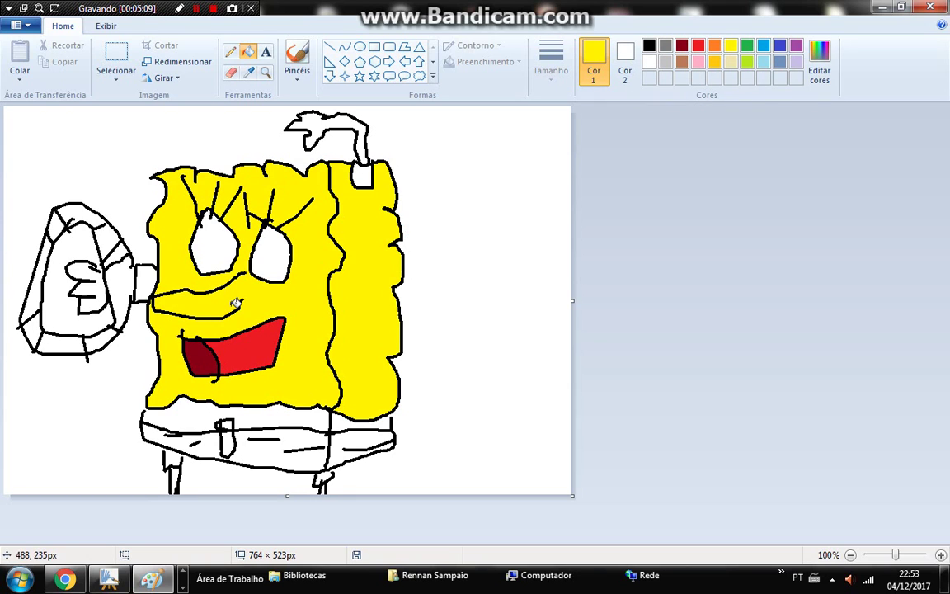
left_click(107, 303)
left_click(394, 138)
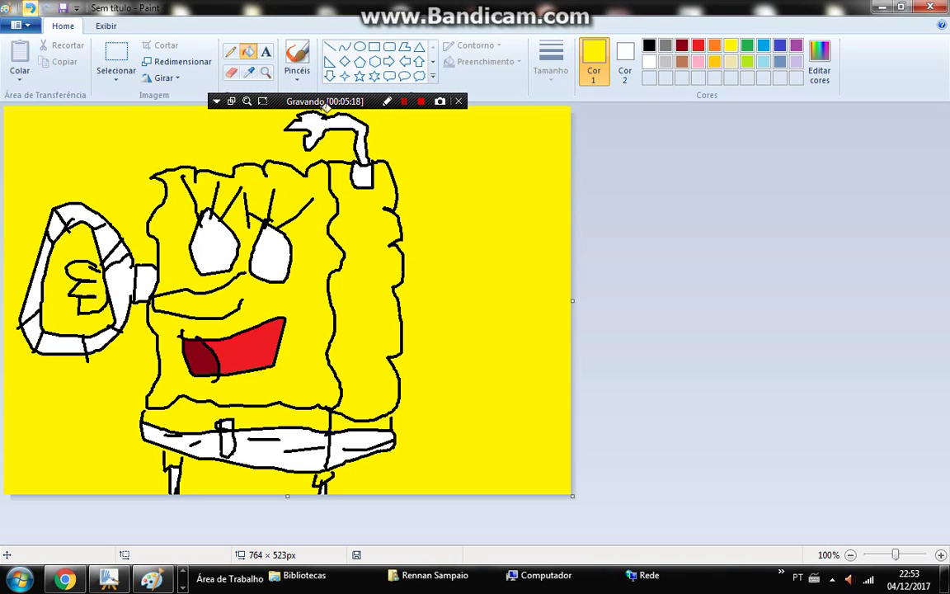
left_click(30, 7)
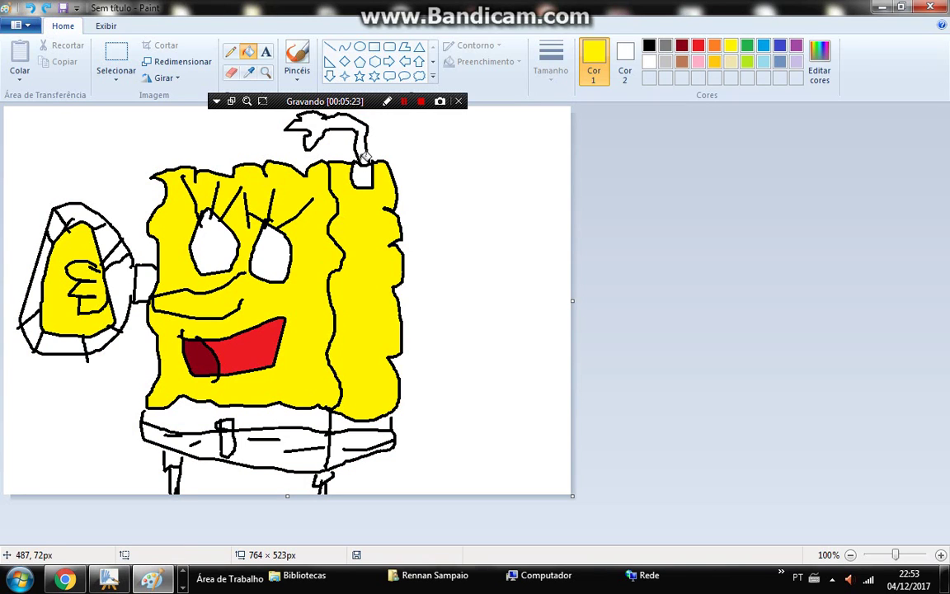
left_click(328, 142)
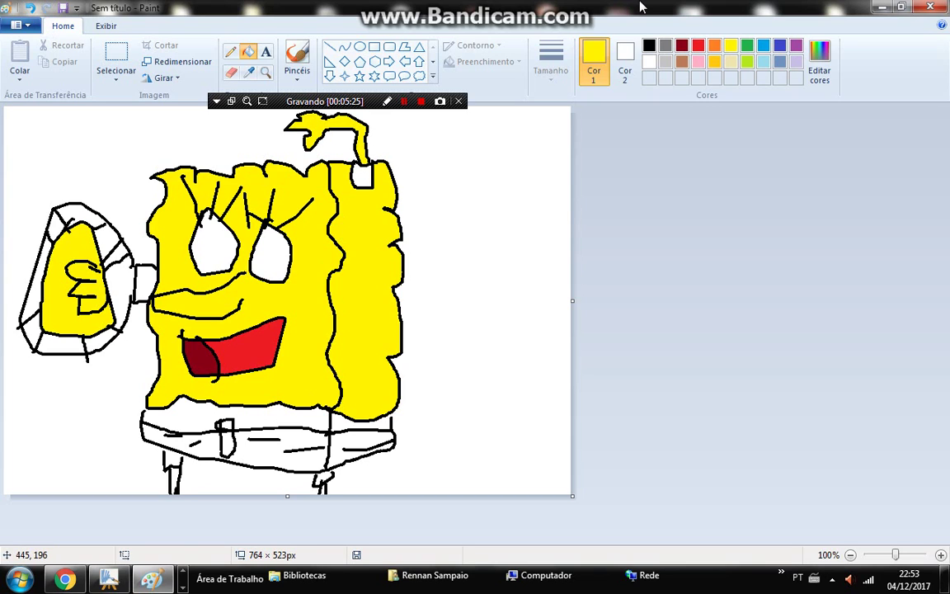
Step: Fill the trousers below the waistline with brown on both faces, and fill the tie with red
left_click(681, 61)
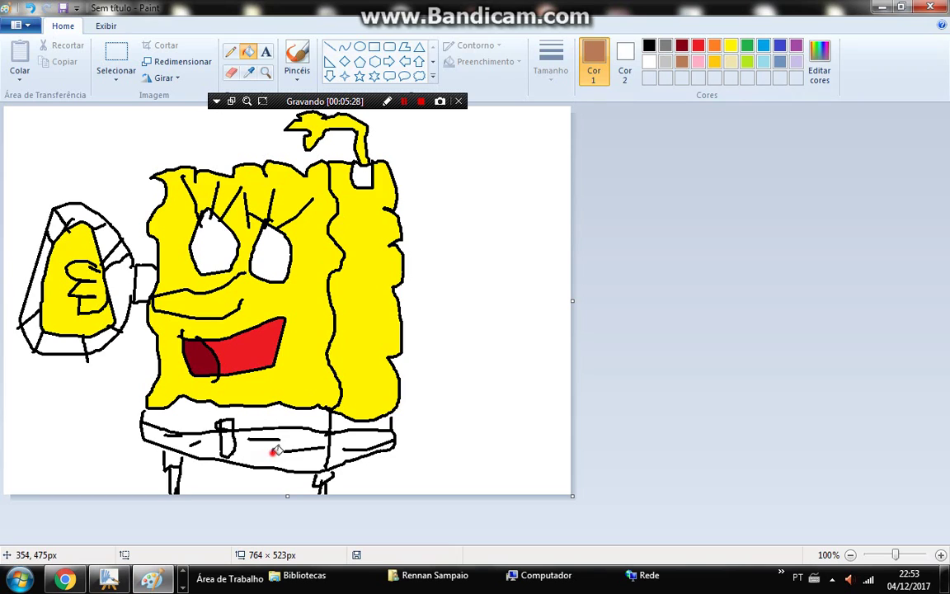
left_click(272, 461)
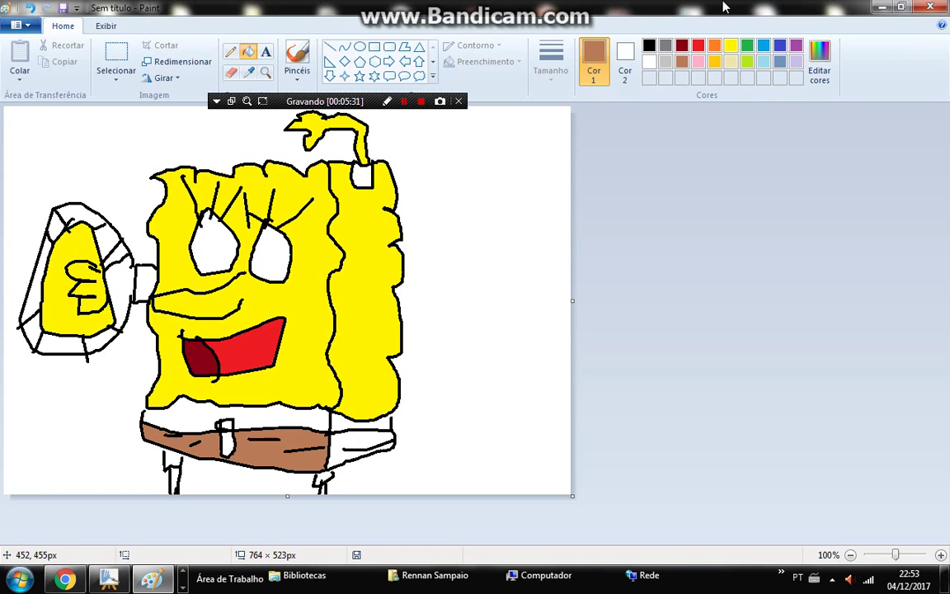
left_click(730, 44)
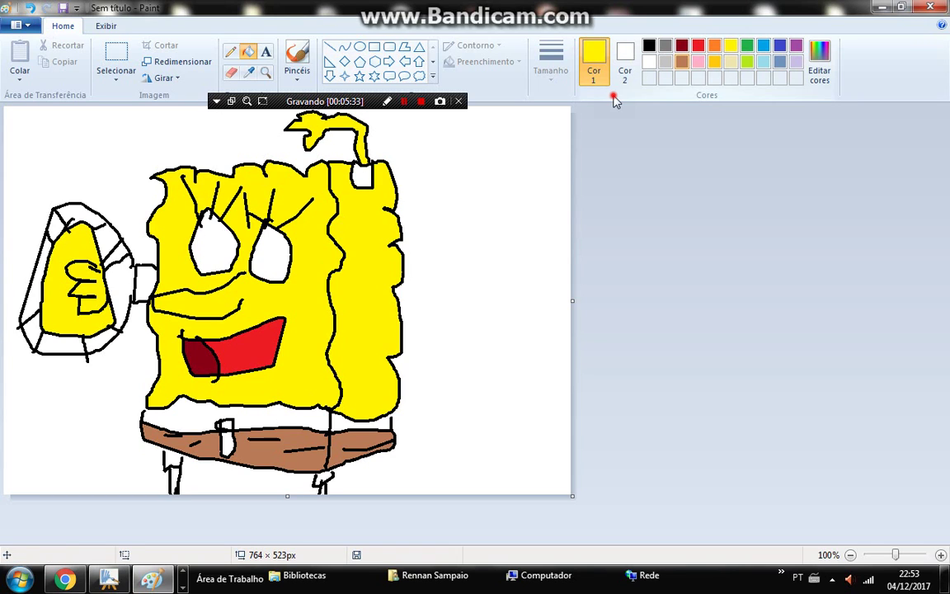
left_click(697, 44)
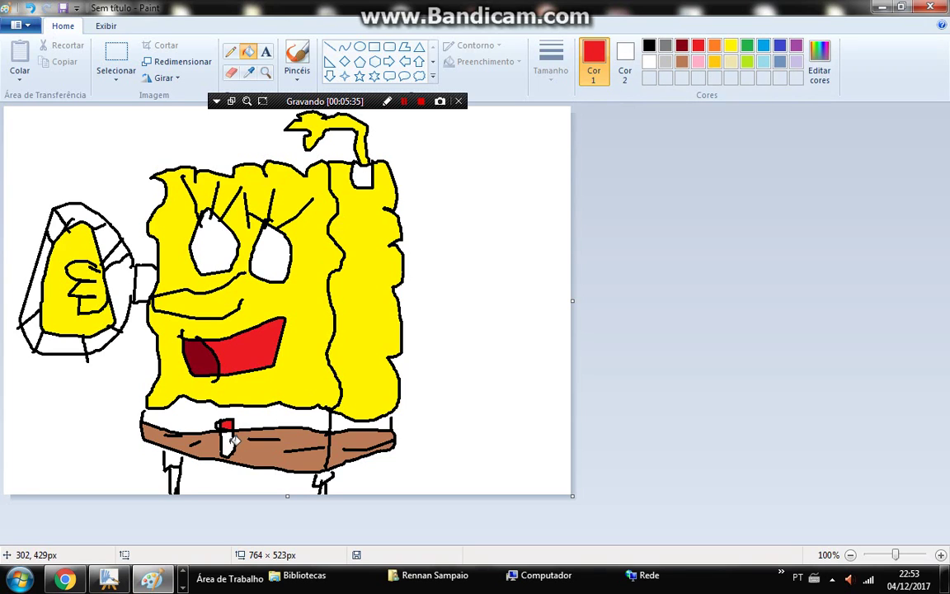
left_click(230, 429)
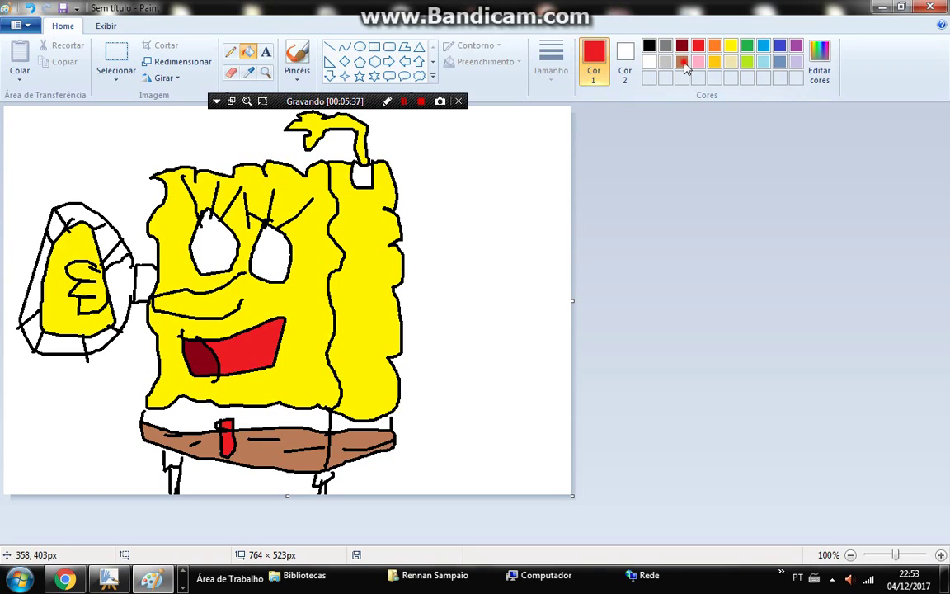
left_click(371, 456)
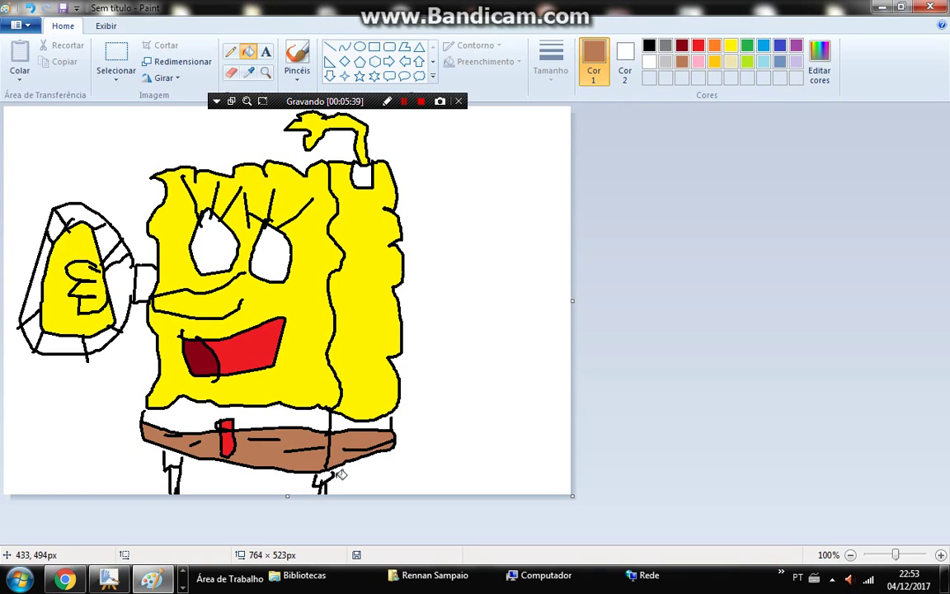
left_click(334, 474)
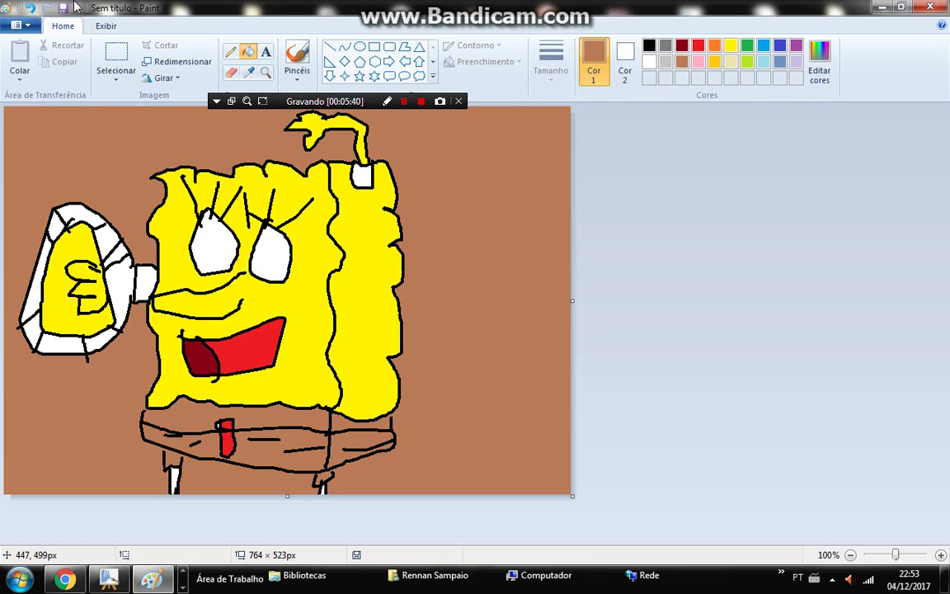
left_click(30, 7)
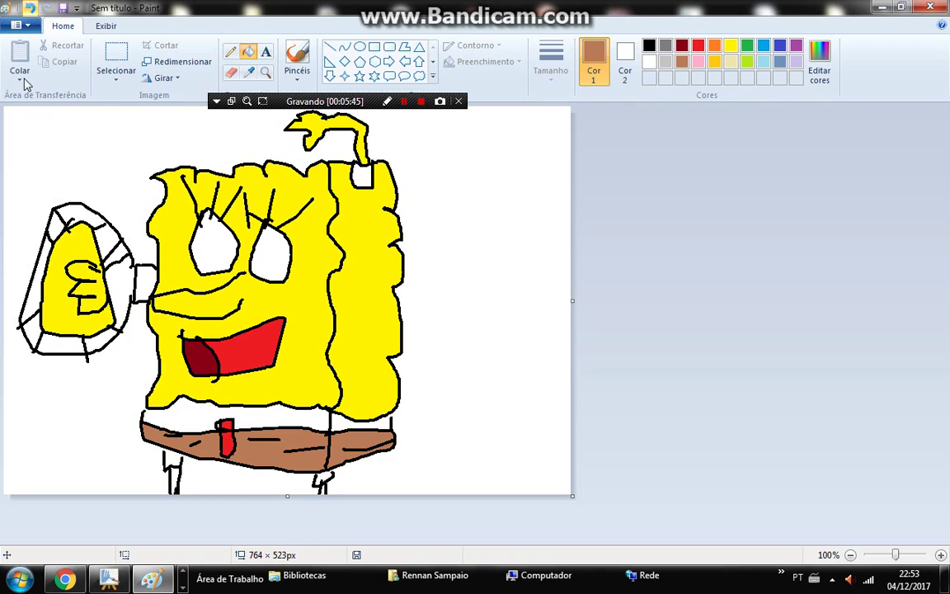
Step: Close the gaps between the left trouser cuff and the trousers with short black pencil lines
left_click(940, 554)
left_click(940, 555)
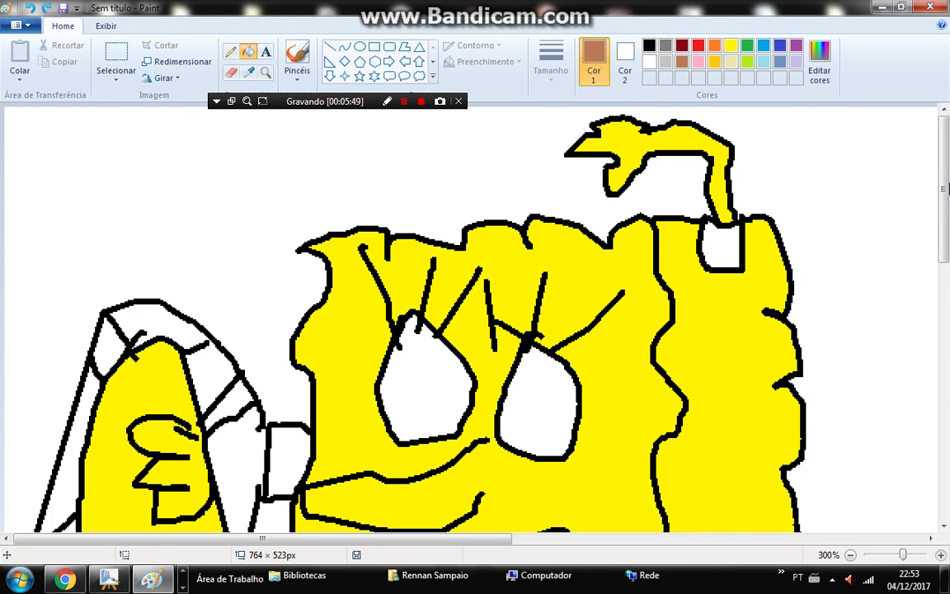
left_click_drag(946, 188, 942, 499)
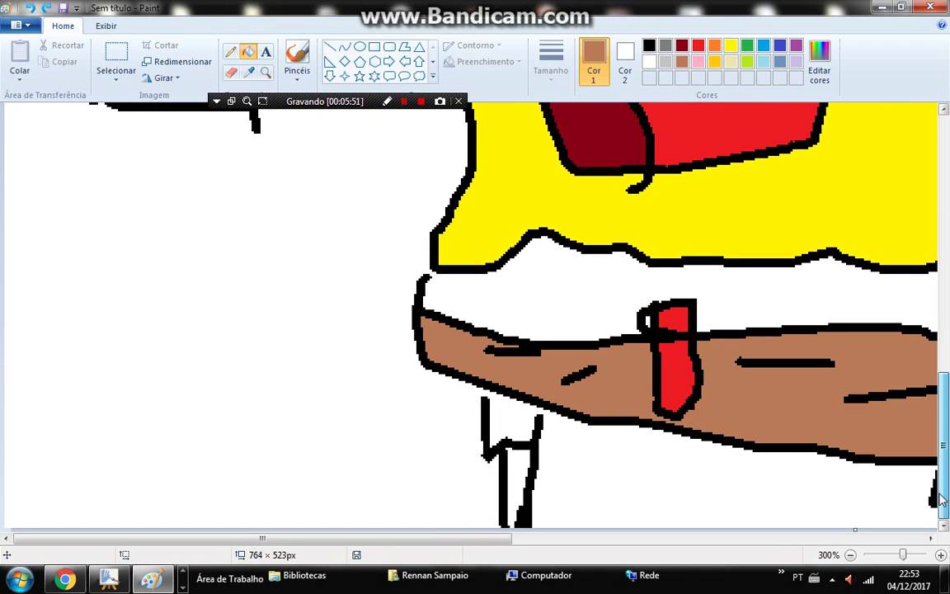
left_click(230, 51)
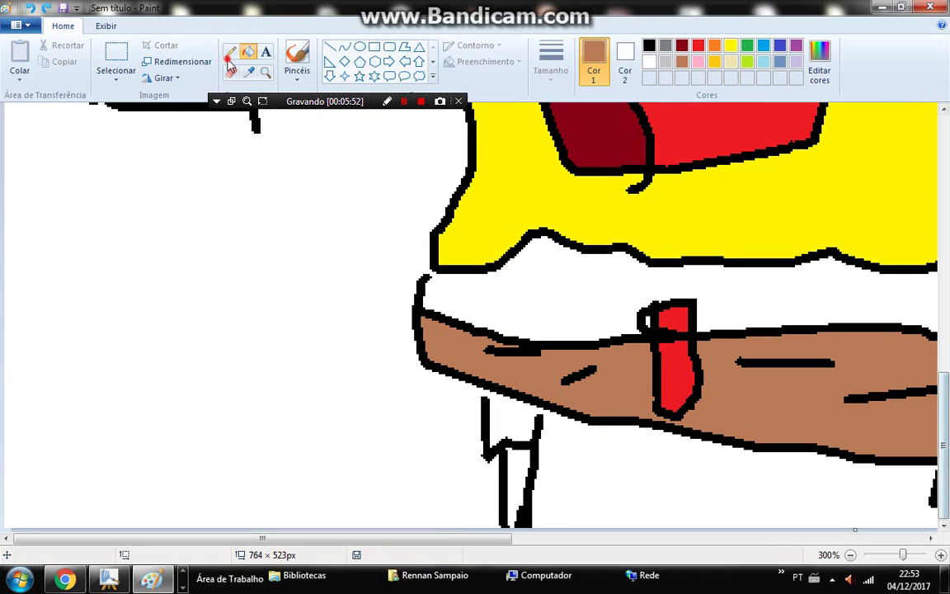
left_click(648, 44)
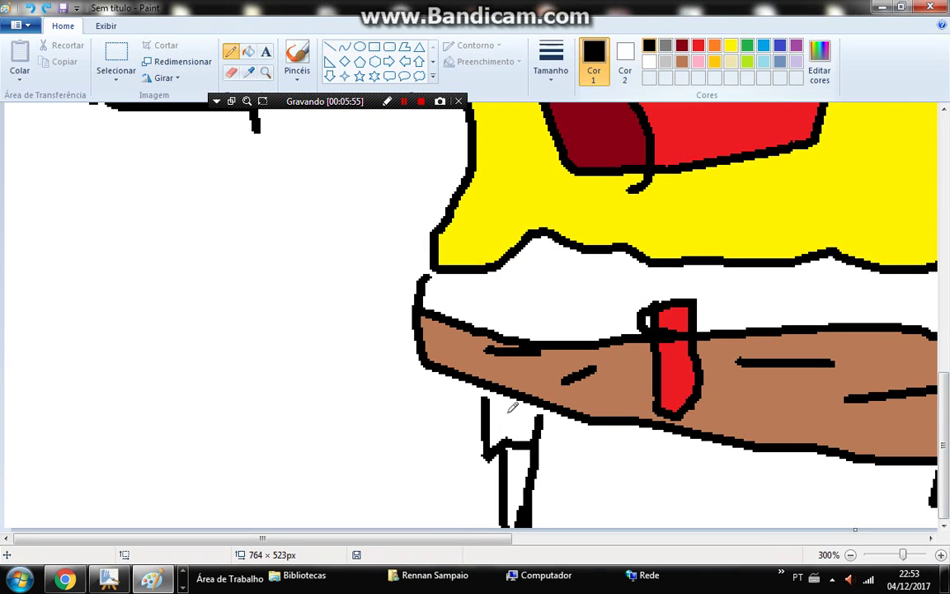
left_click_drag(484, 399, 490, 387)
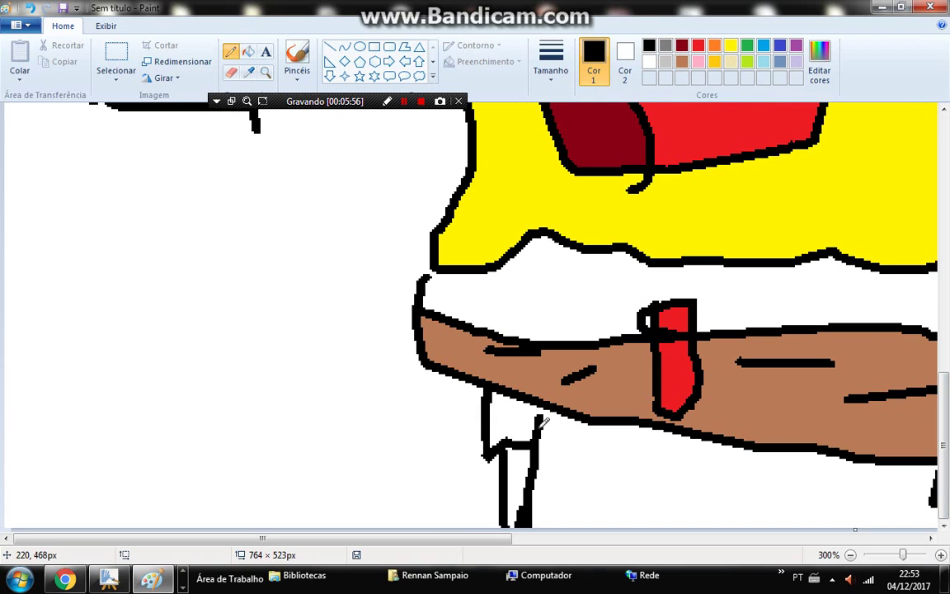
left_click_drag(540, 419, 544, 402)
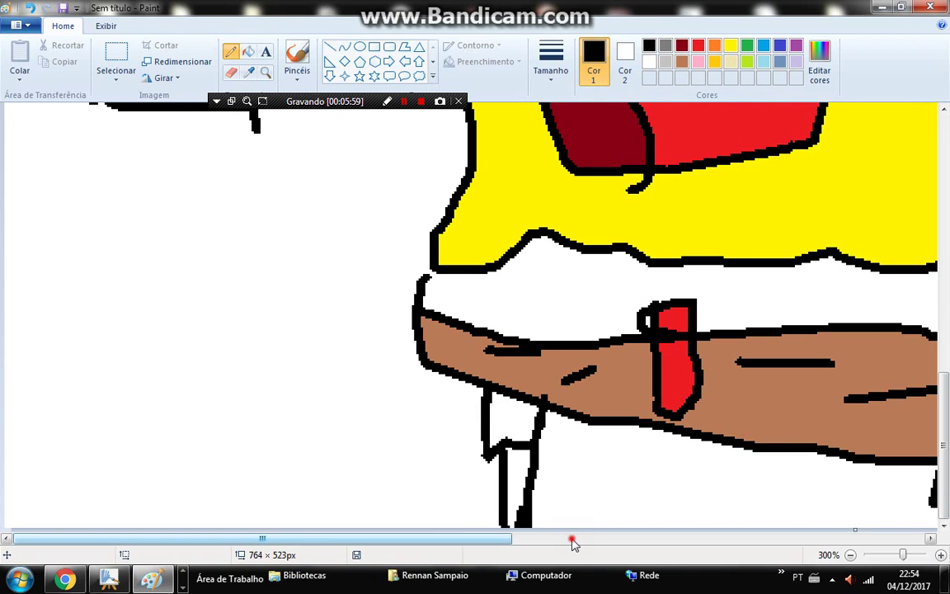
Step: Close the gaps at the top of the right trouser cuff with short black pencil lines and fill the cuff with brown
scroll(573, 542, "right", 5)
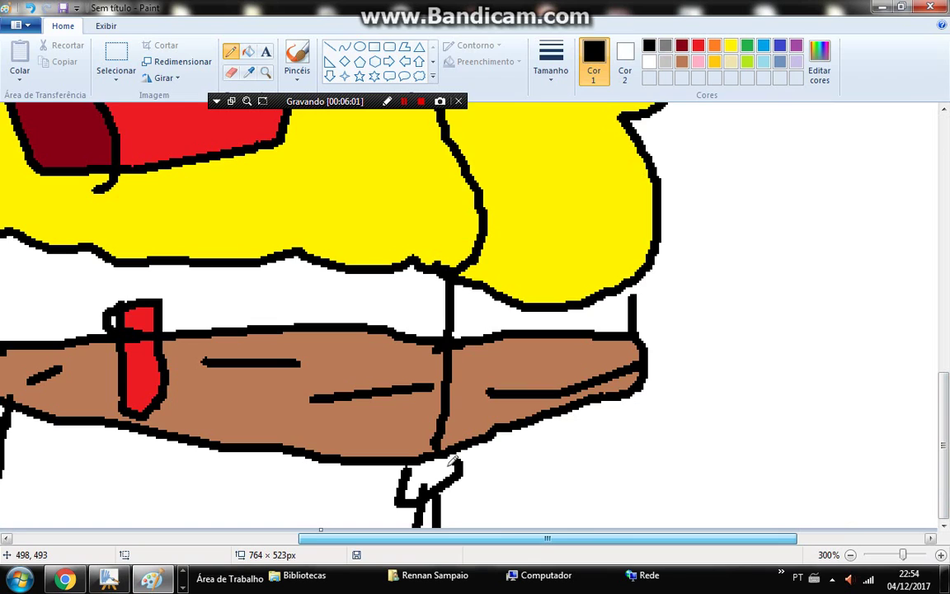
left_click_drag(457, 464, 458, 452)
left_click_drag(406, 469, 413, 454)
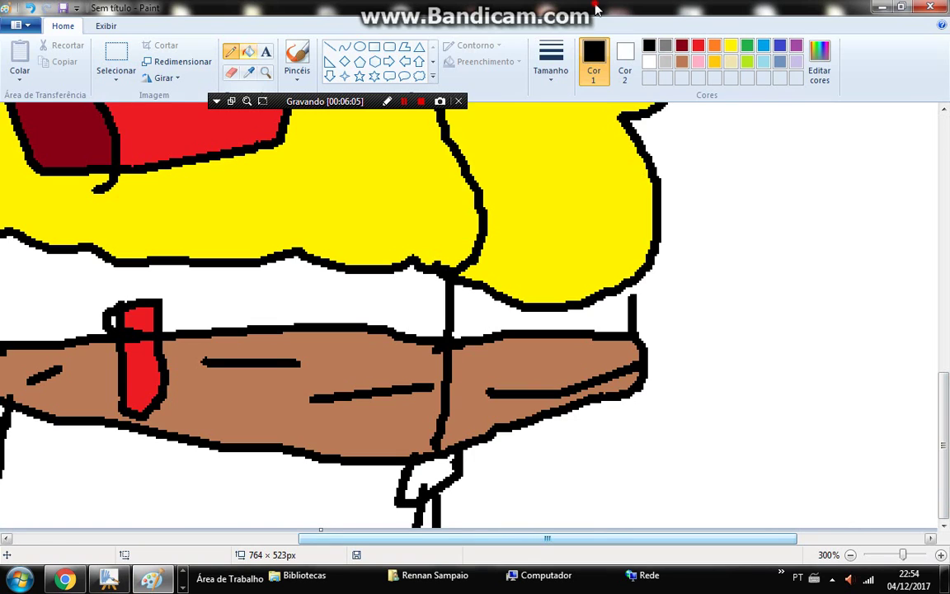
left_click(249, 54)
left_click(684, 66)
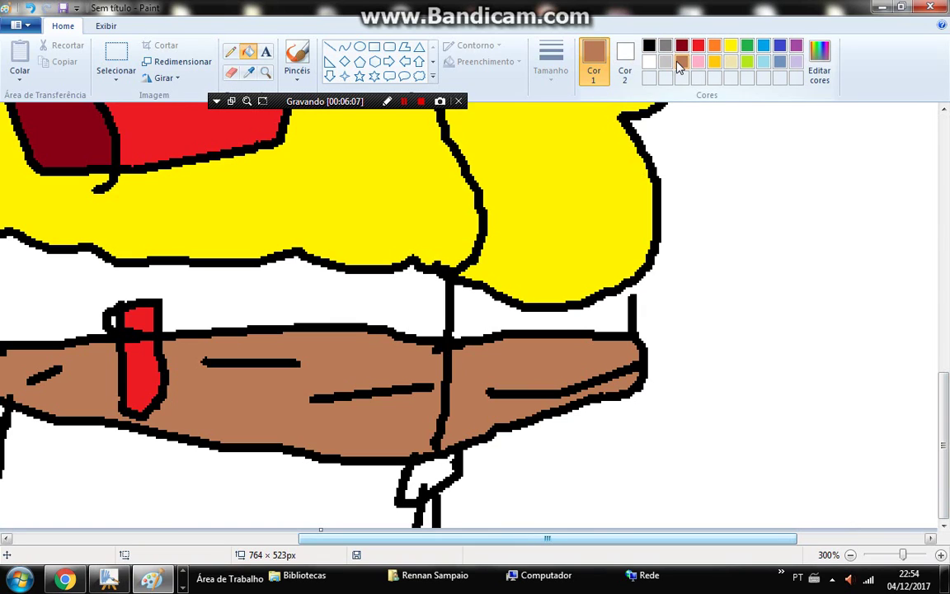
left_click(433, 478)
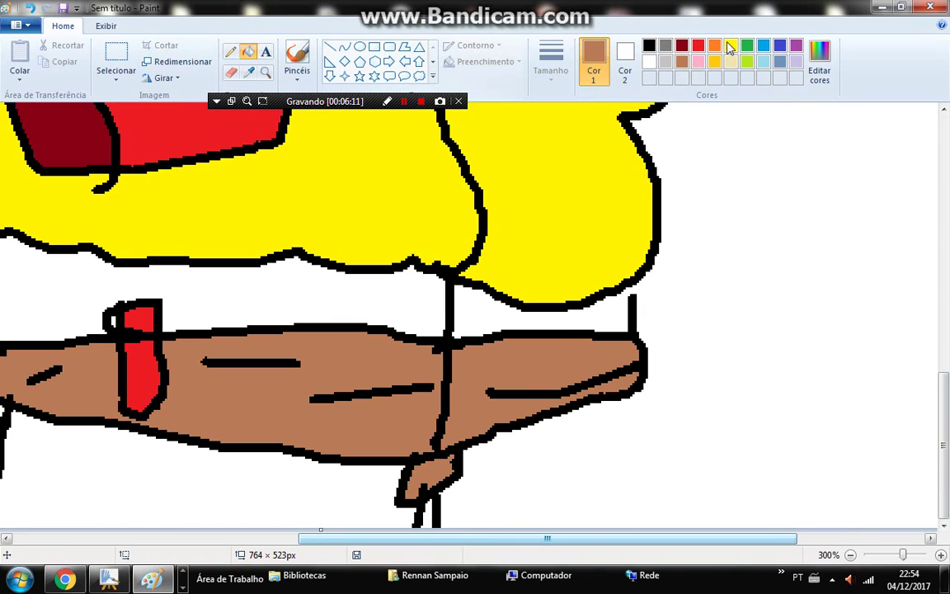
Step: Fill both legs below the trouser cuffs with gold
left_click(714, 63)
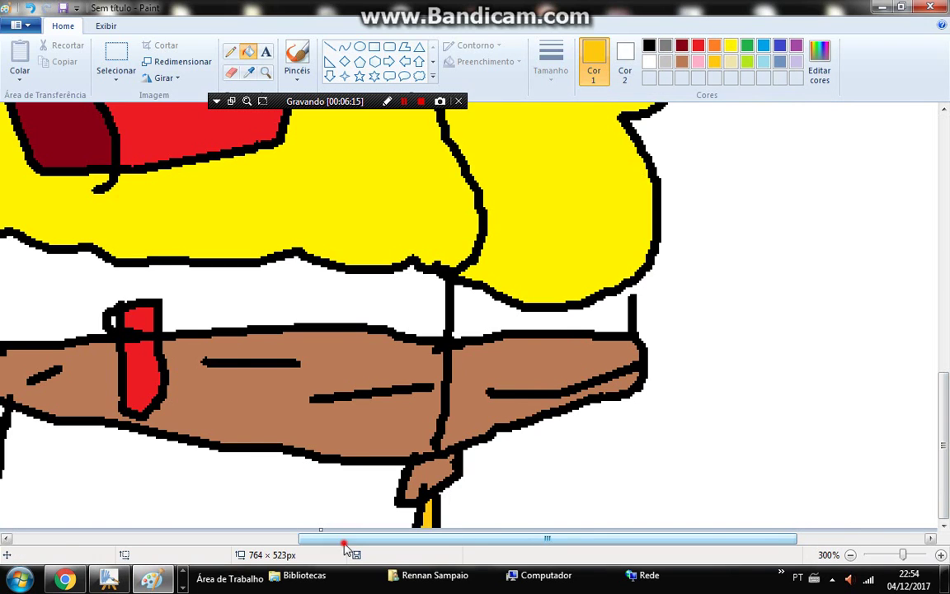
left_click_drag(345, 541, 236, 541)
scroll(224, 478, "left", 3)
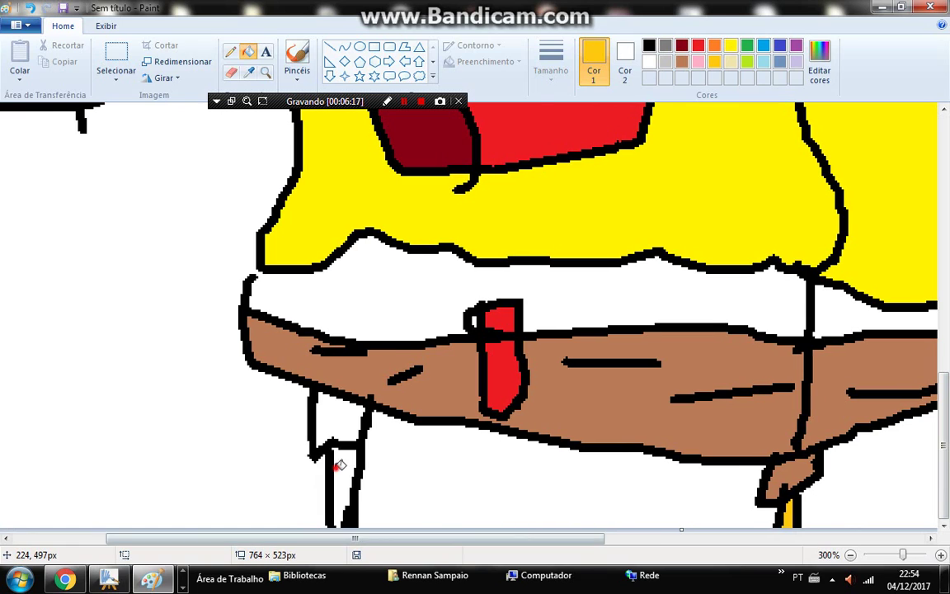
left_click(335, 462)
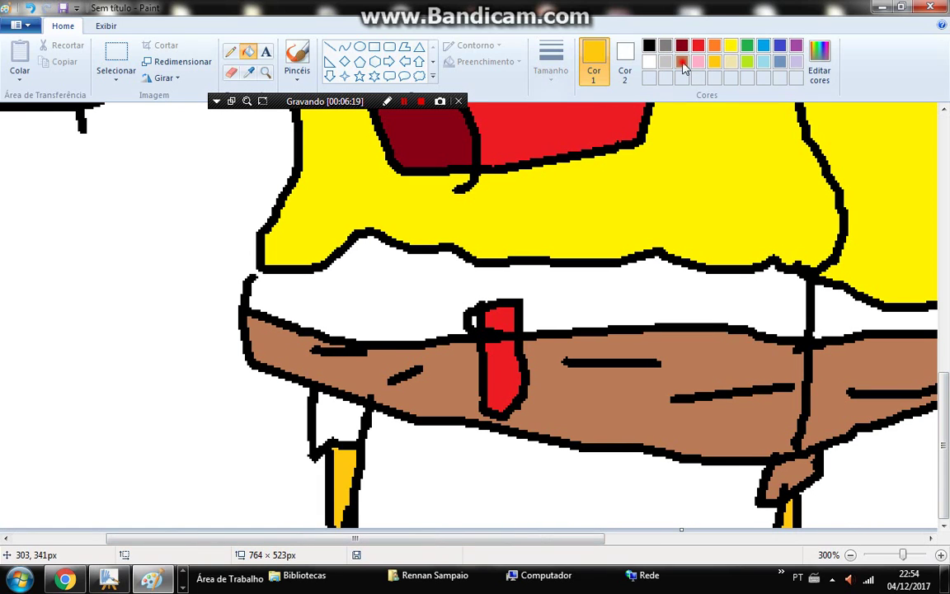
Step: Fill the left trouser cuff with brown to match the trousers
left_click(342, 413)
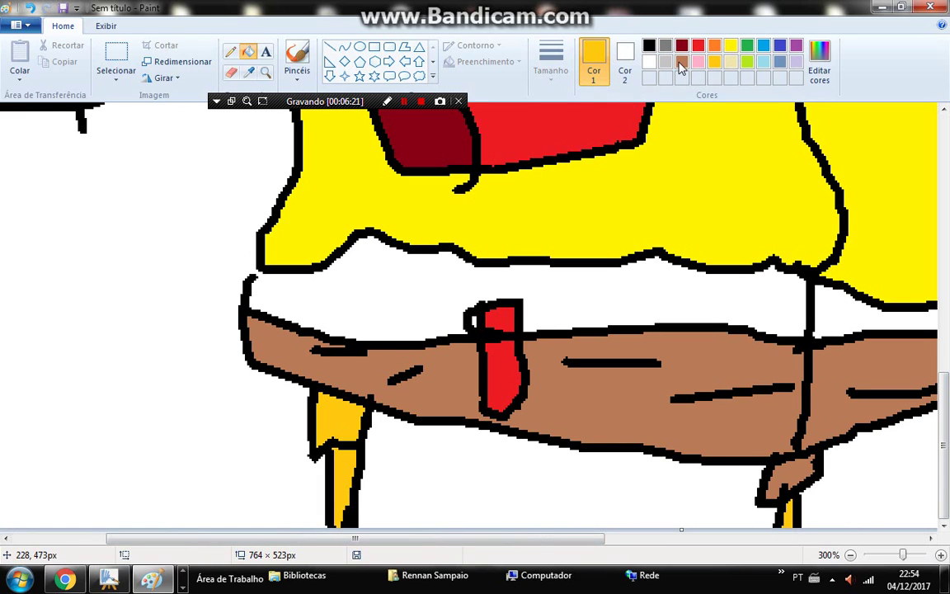
left_click(681, 62)
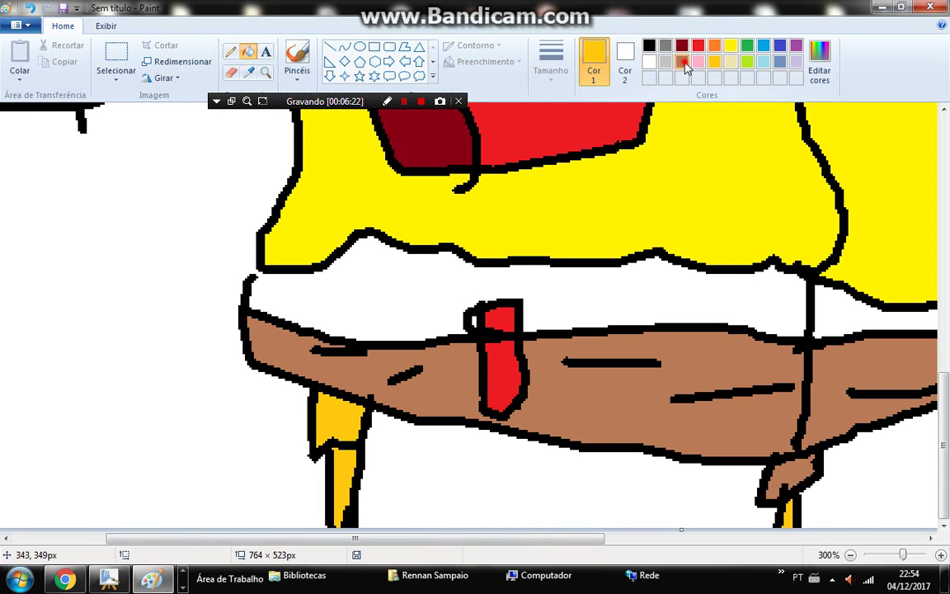
left_click(333, 409)
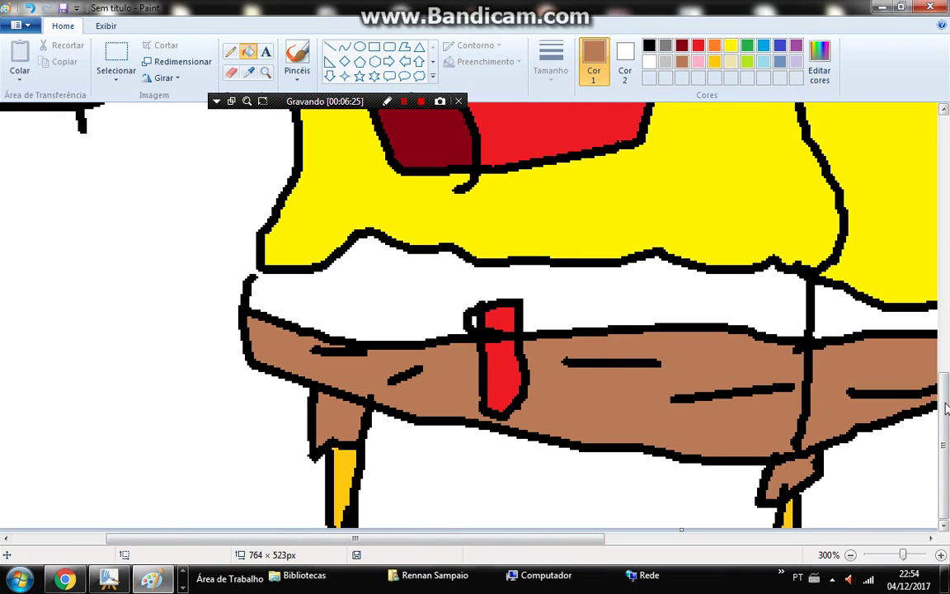
Step: Close the gap between the hand's upper finger and the ring with a black line, and fill the area around the hand with white
scroll(937, 257, "up", 1)
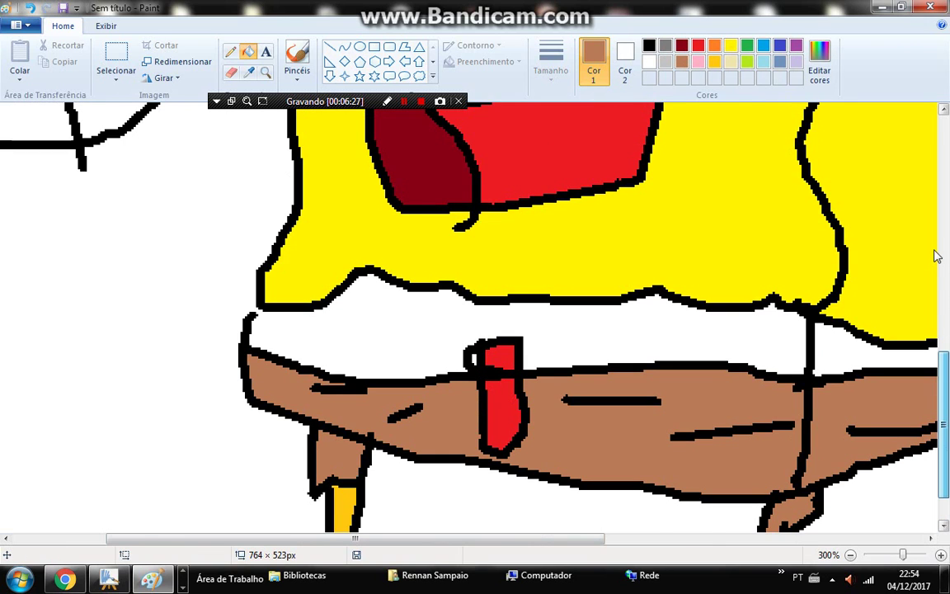
scroll(937, 257, "up", 10)
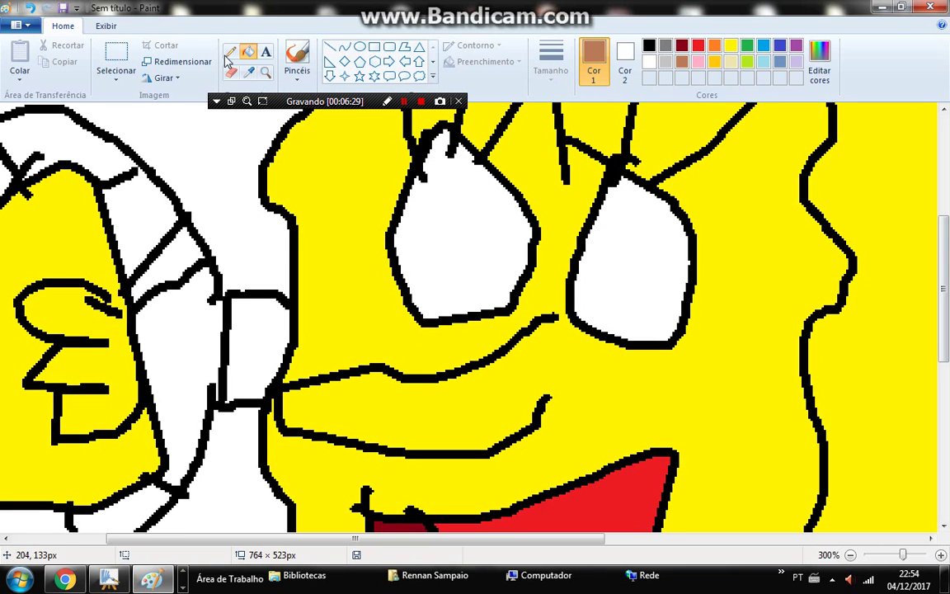
left_click(230, 52)
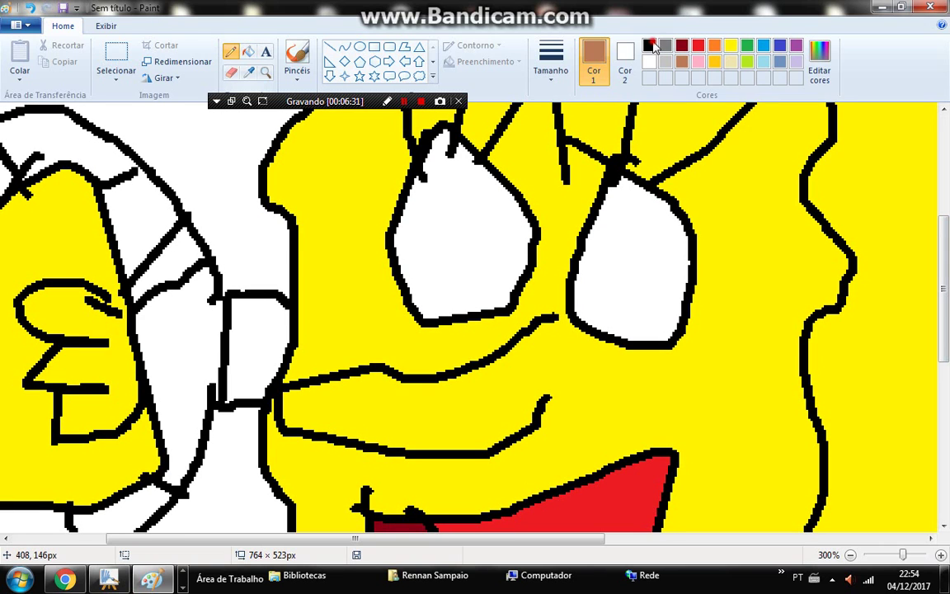
left_click_drag(98, 289, 128, 290)
left_click(248, 53)
left_click(248, 52)
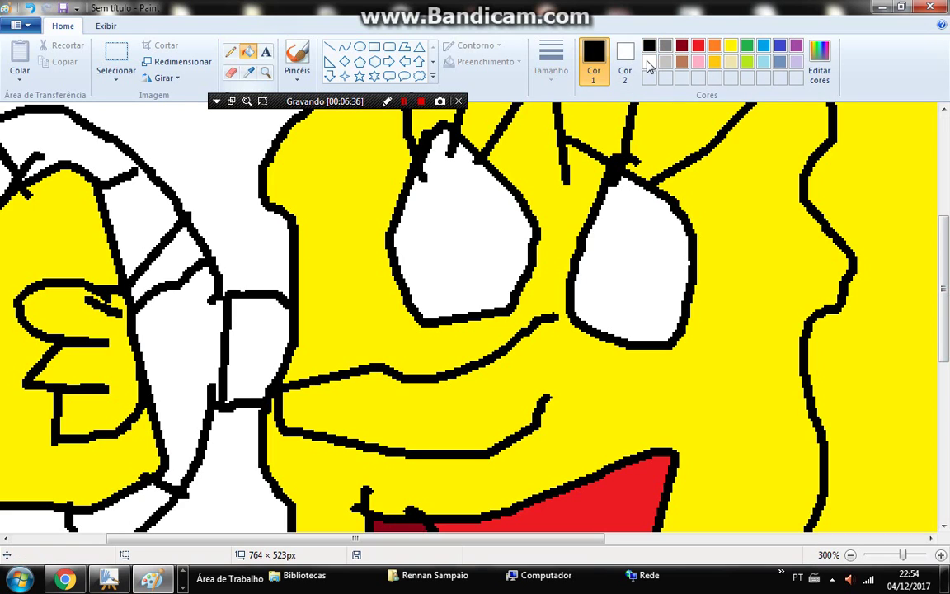
left_click(648, 61)
left_click(26, 218)
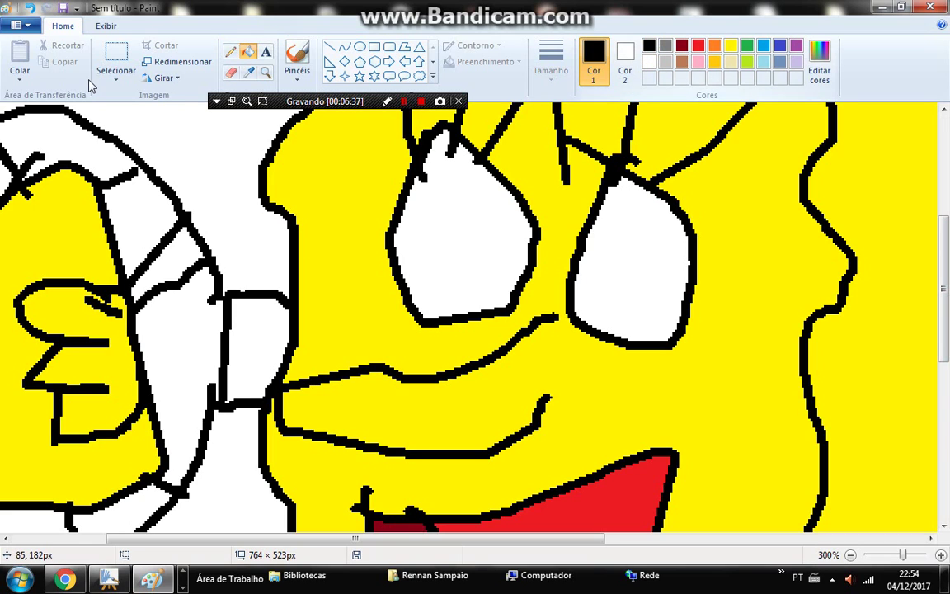
Step: Paint a solid light blue iris inside each of the two white eyes with the pencil
left_click(230, 52)
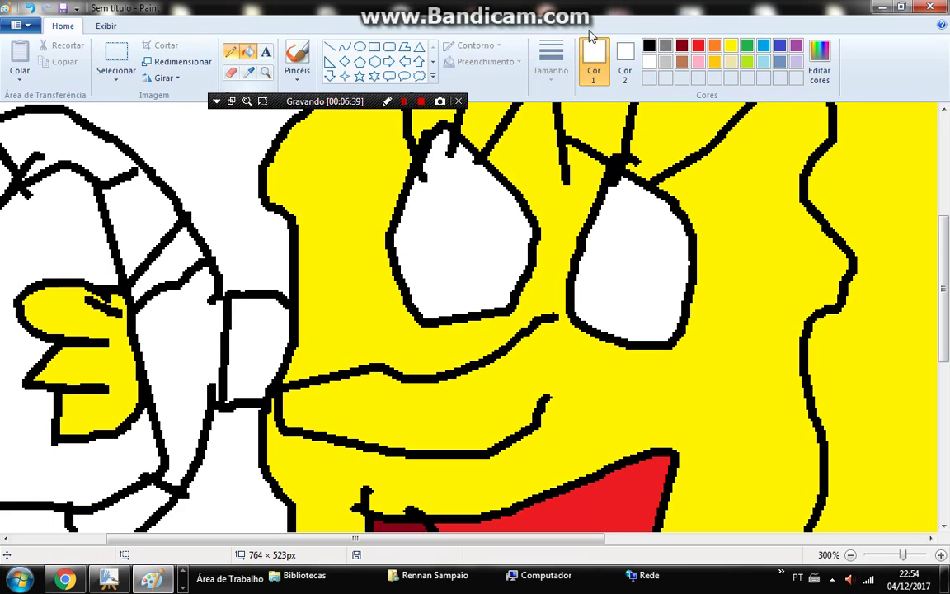
left_click(763, 45)
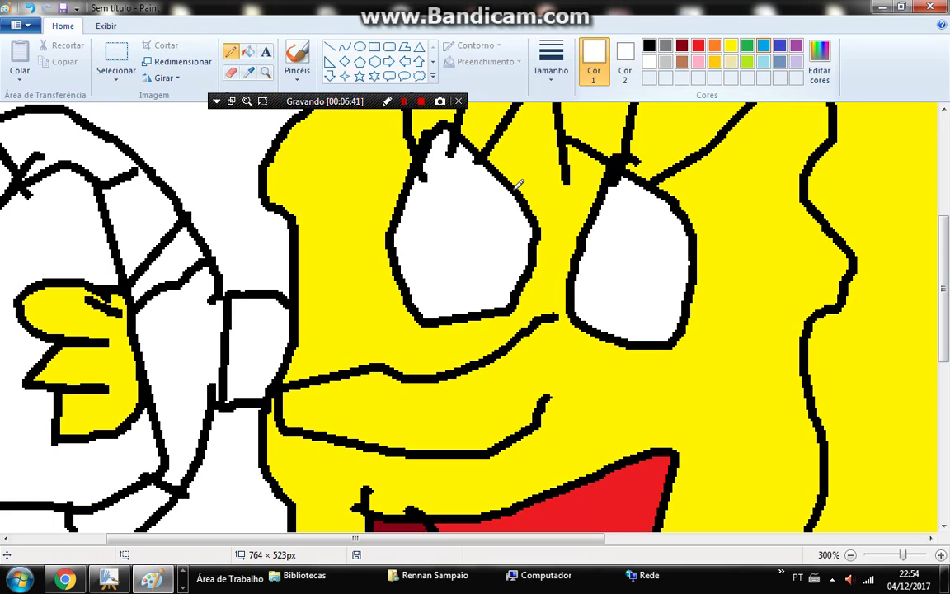
mouse_move(444, 212)
left_mouse_down()
mouse_move(444, 230)
mouse_move(472, 217)
mouse_move(458, 221)
mouse_move(452, 240)
mouse_move(458, 235)
left_mouse_up()
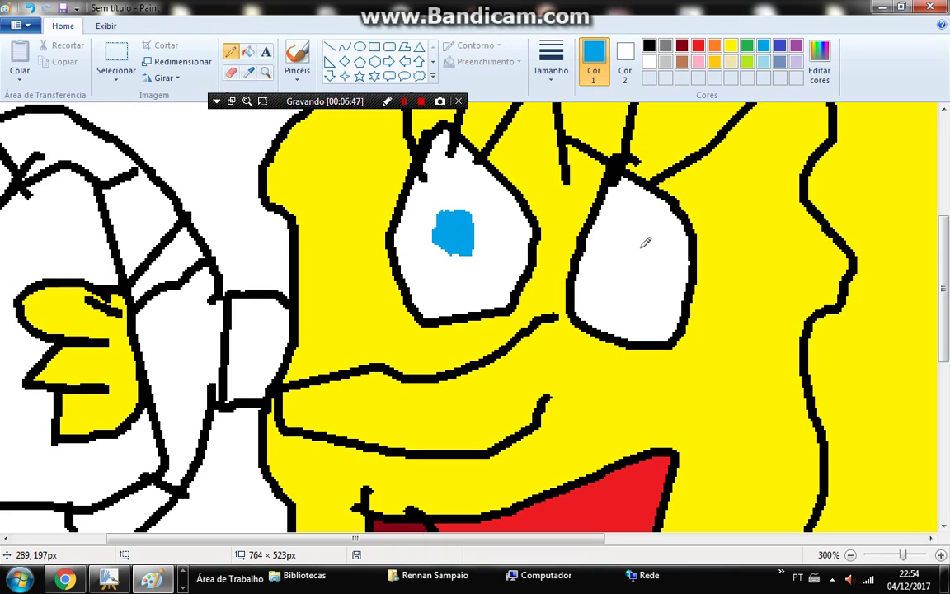
left_click_drag(628, 243, 631, 284)
mouse_move(631, 265)
left_mouse_down()
mouse_move(633, 243)
mouse_move(617, 246)
left_mouse_up()
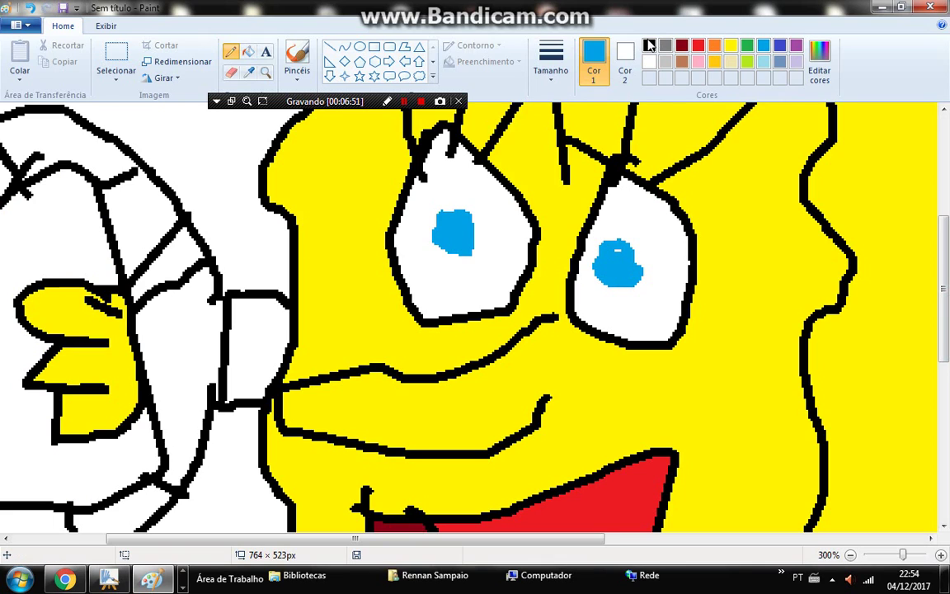
Step: Draw a black pupil inside the blue iris of each eye
left_click(648, 51)
left_click(648, 55)
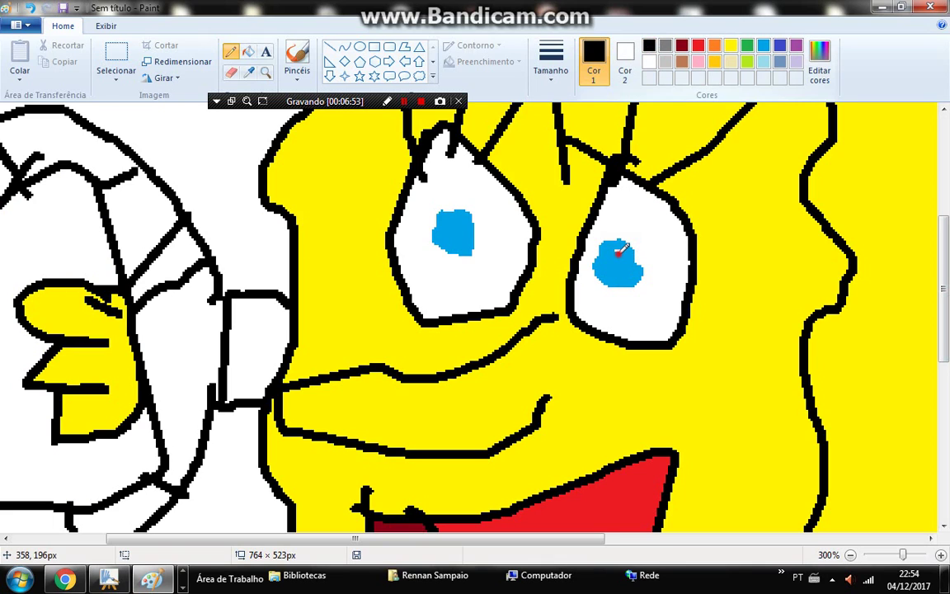
left_click(619, 253)
left_click_drag(620, 253, 618, 265)
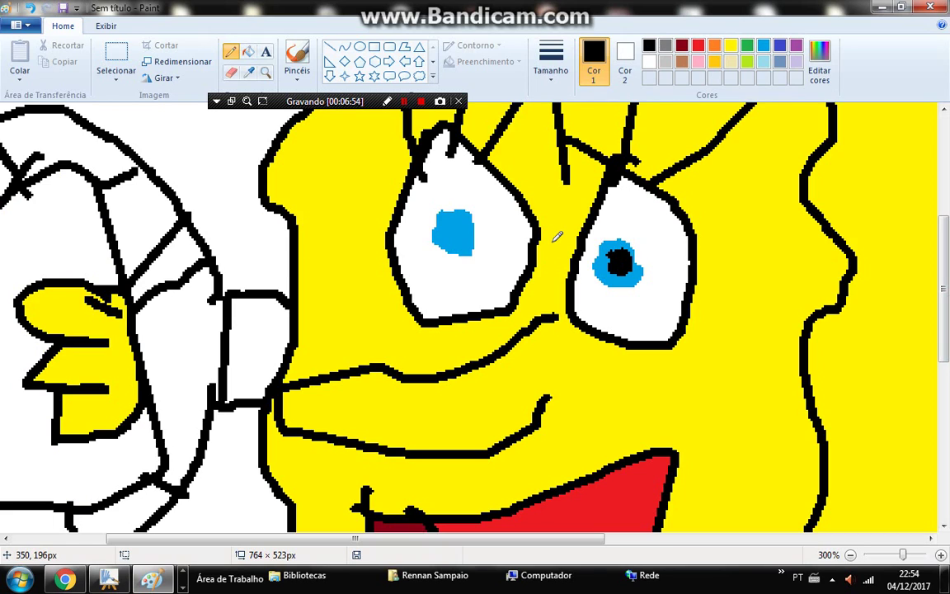
left_click(457, 229)
left_click_drag(458, 226, 455, 232)
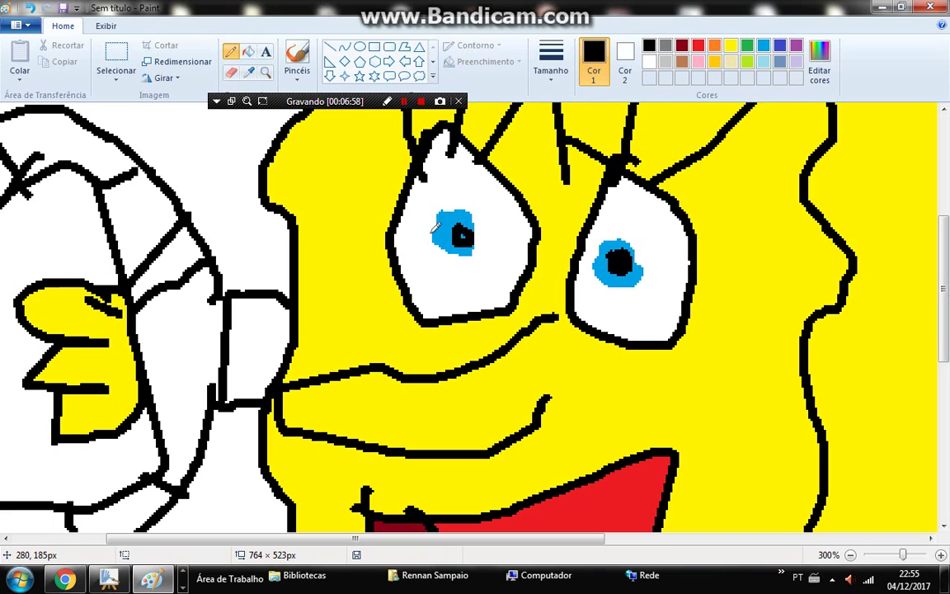
Step: Fill the four bands of the ring around the hand with red
left_click(251, 52)
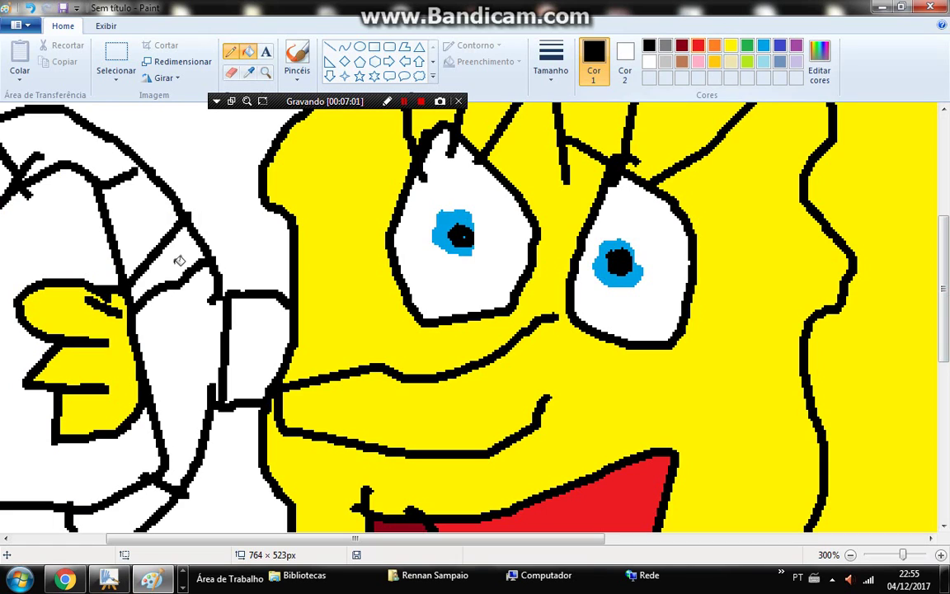
left_click(698, 45)
left_click(177, 248)
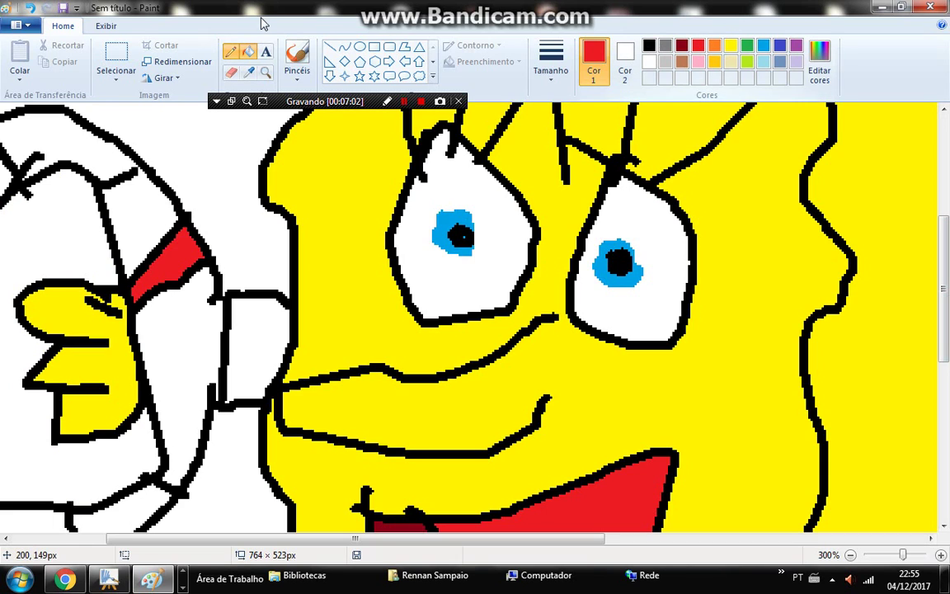
left_click(12, 169)
left_click(5, 157)
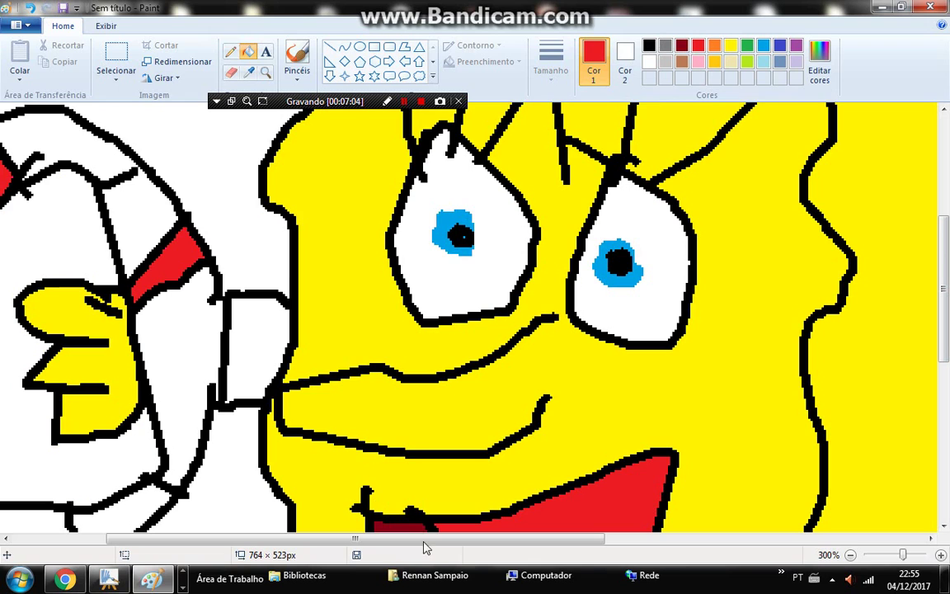
mouse_move(364, 538)
left_mouse_down()
mouse_move(276, 528)
mouse_move(258, 503)
left_mouse_up()
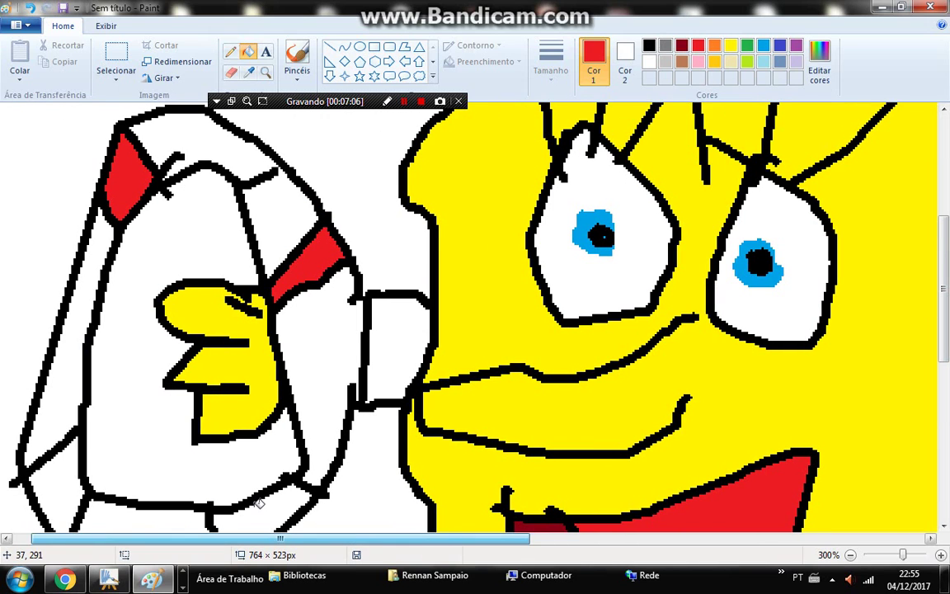
left_click(263, 504)
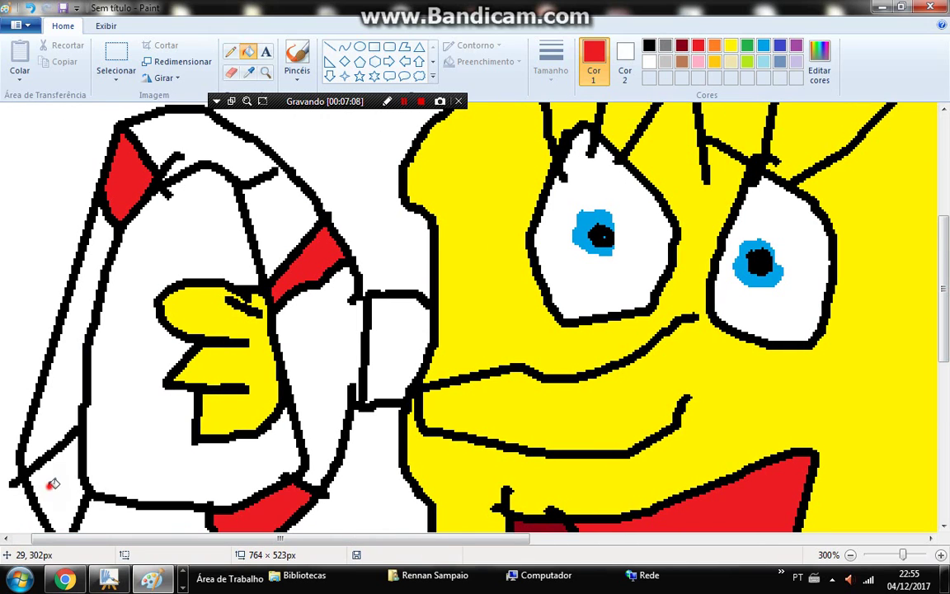
left_click(51, 488)
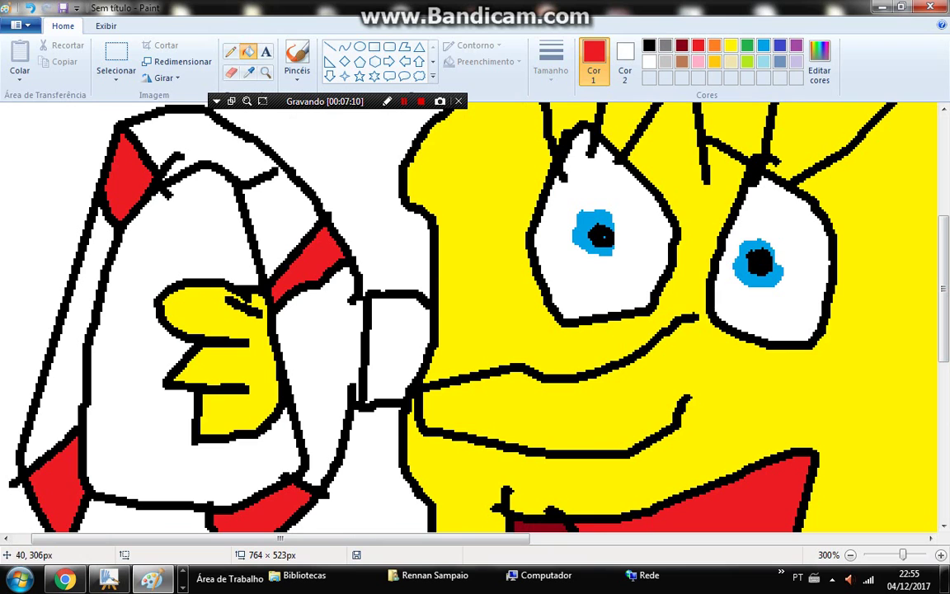
Step: Add orange text reading "nickelondeon" in the blank area beside the character and move its text box up next to the raised arm
left_click(849, 555)
left_click(850, 555)
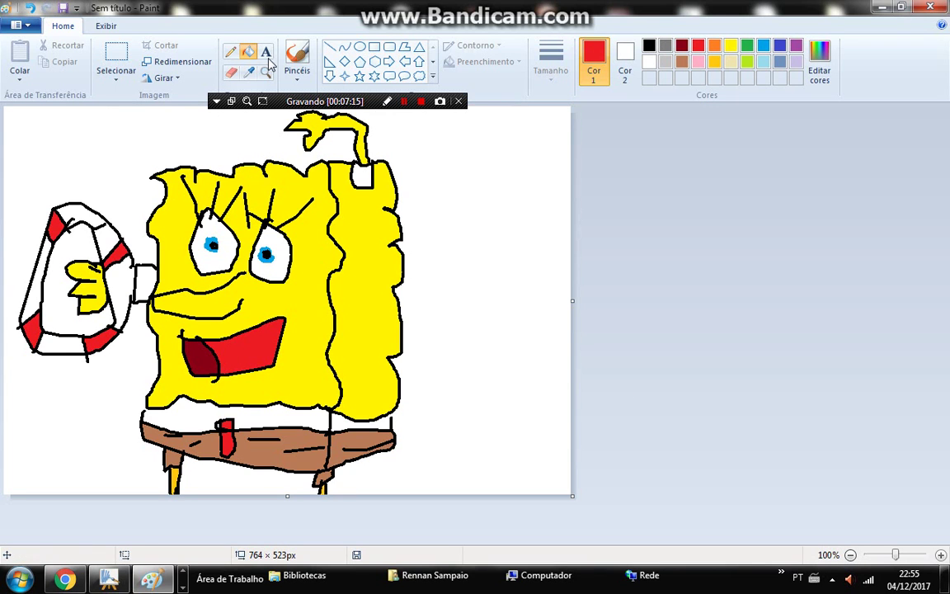
left_click(714, 44)
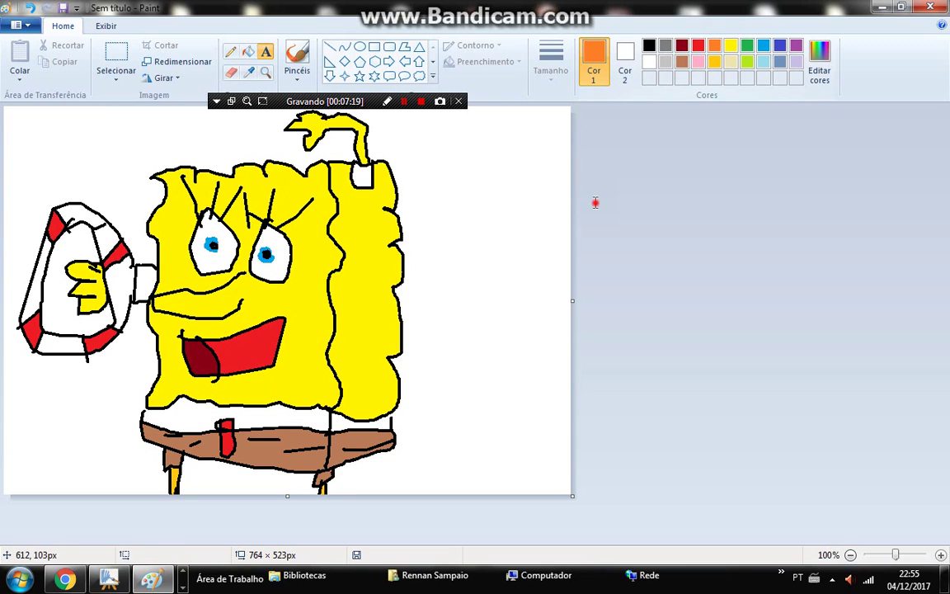
left_click_drag(419, 180, 540, 206)
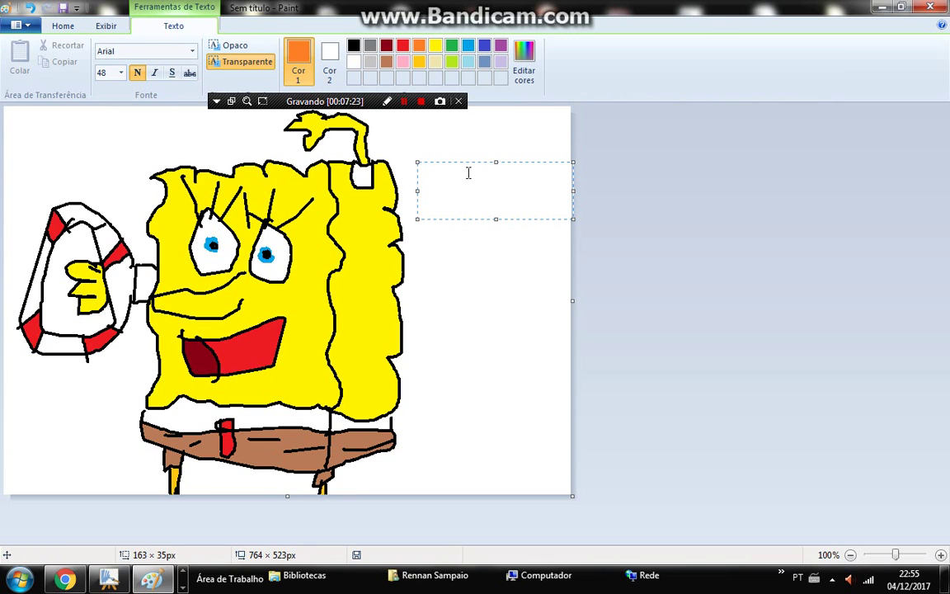
type("ni")
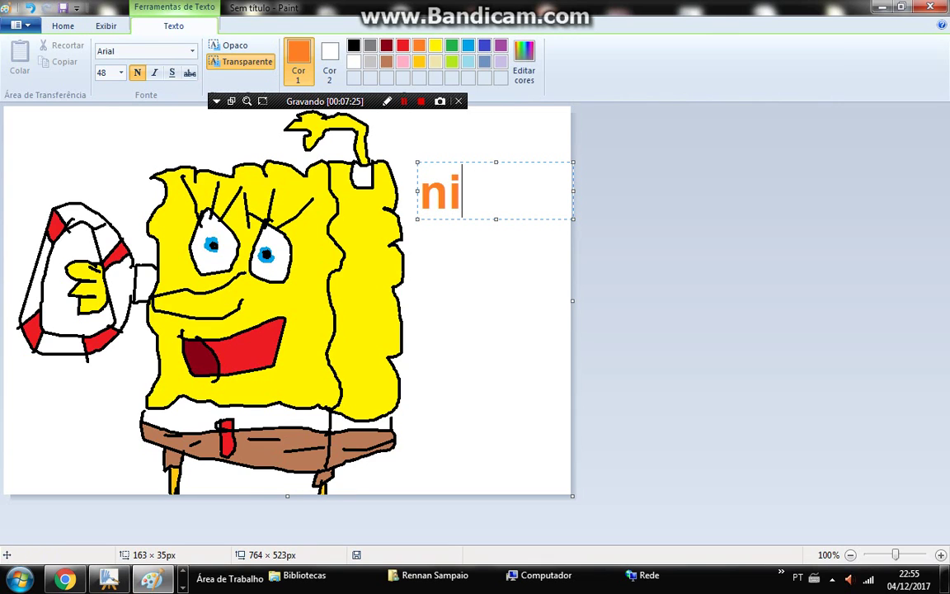
type("ck")
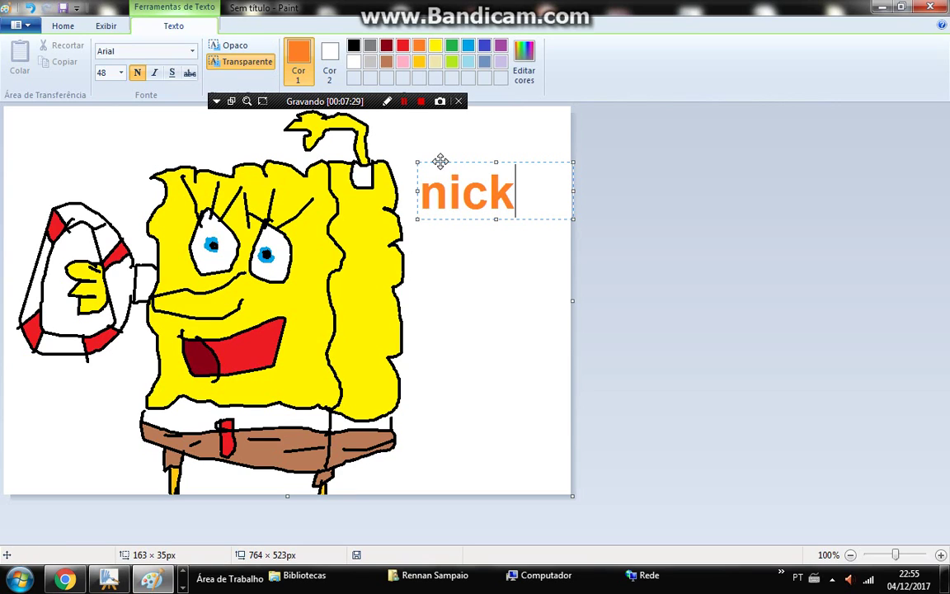
left_click_drag(437, 161, 407, 115)
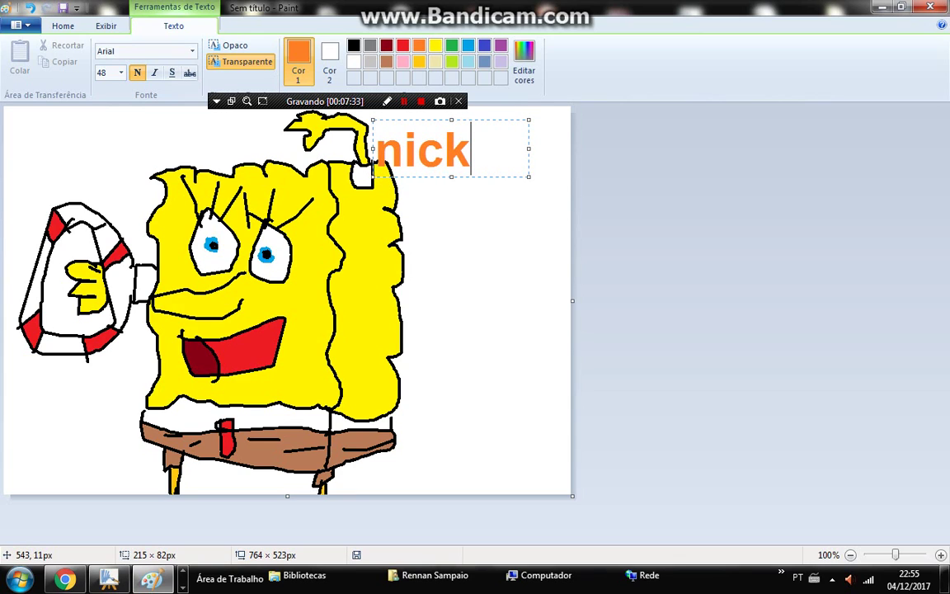
type("elo")
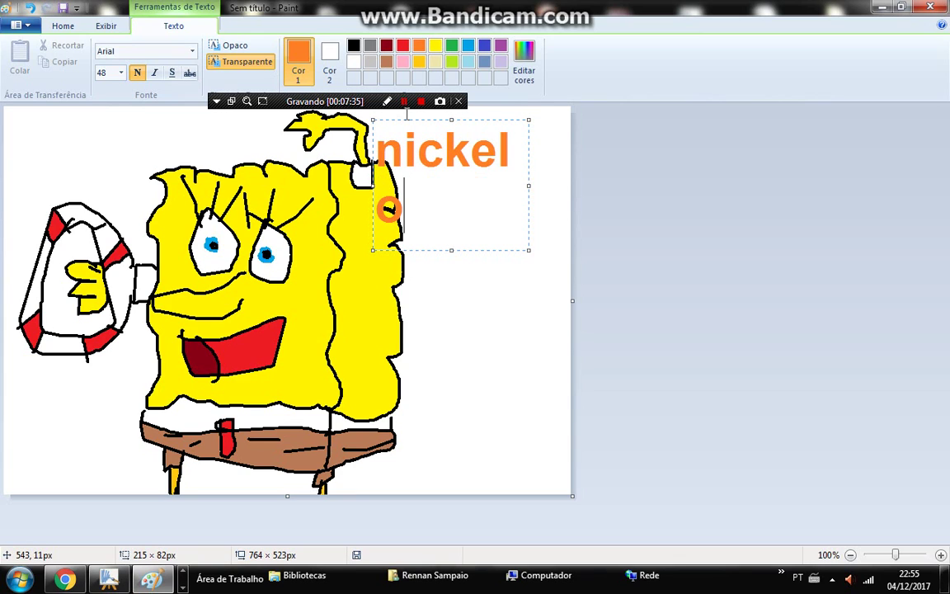
type("ndeo")
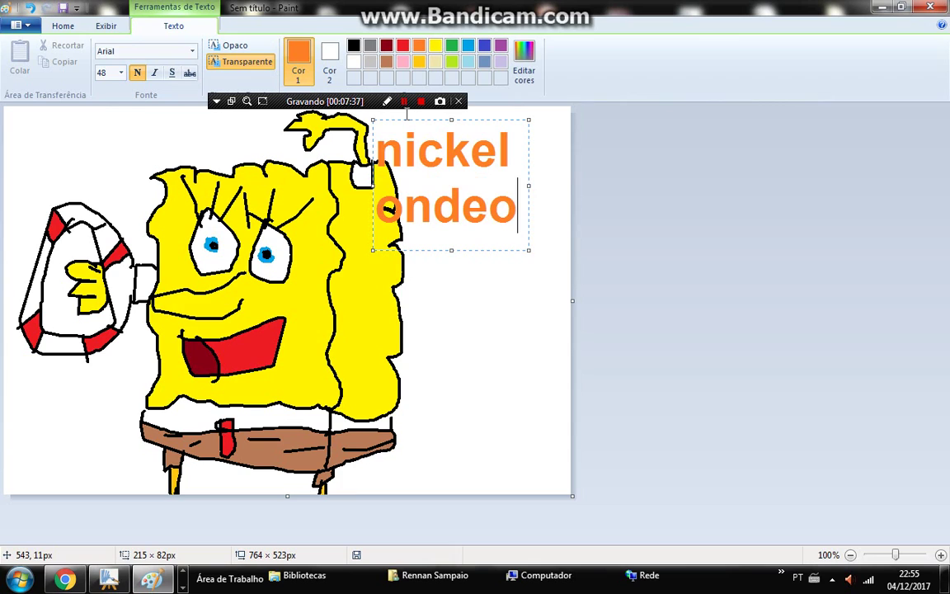
type("n")
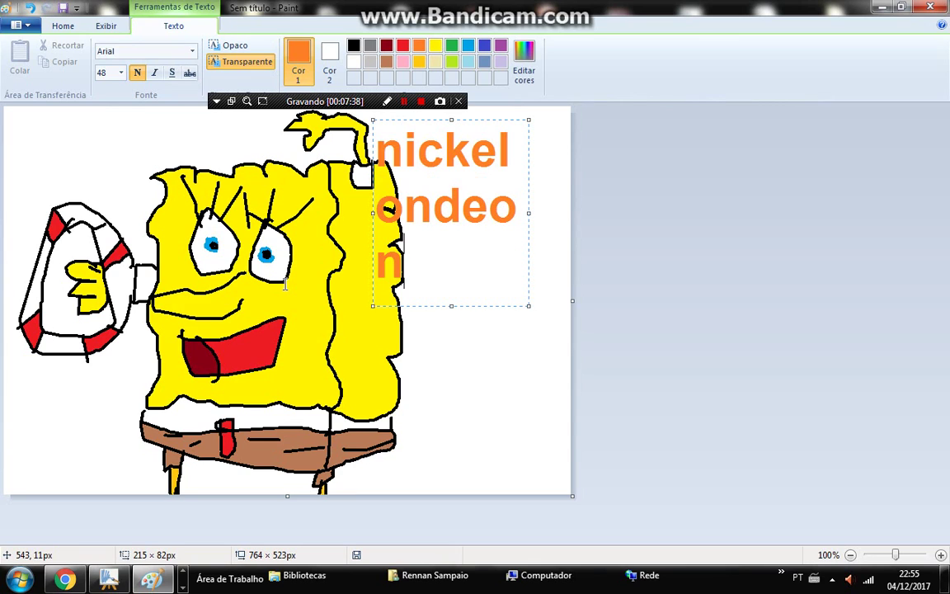
Step: Widen the orange caption's text box leftward so the word fits on one line across the top of the character, and finalize it
left_click_drag(373, 213, 236, 192)
key("ctrl+z")
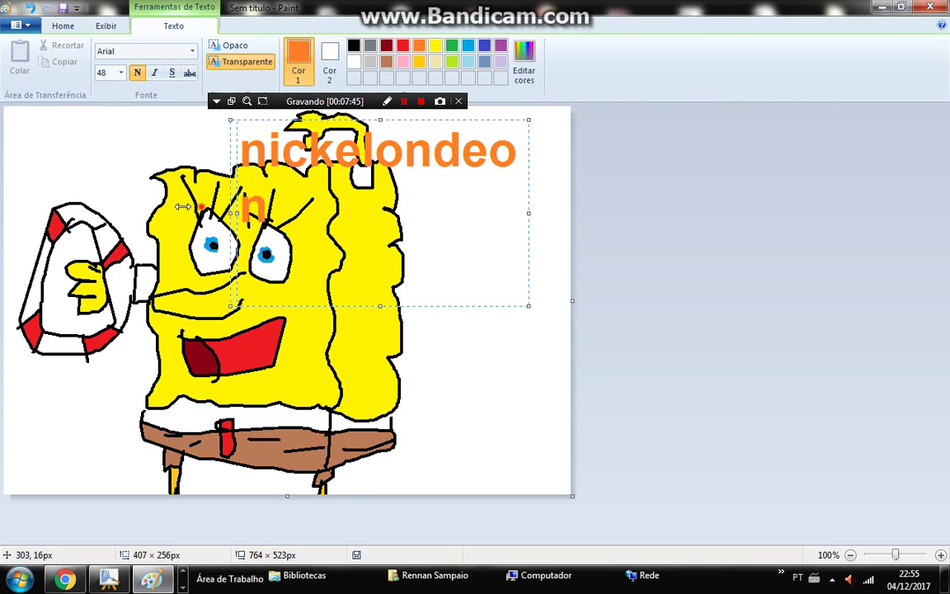
left_click_drag(237, 213, 180, 213)
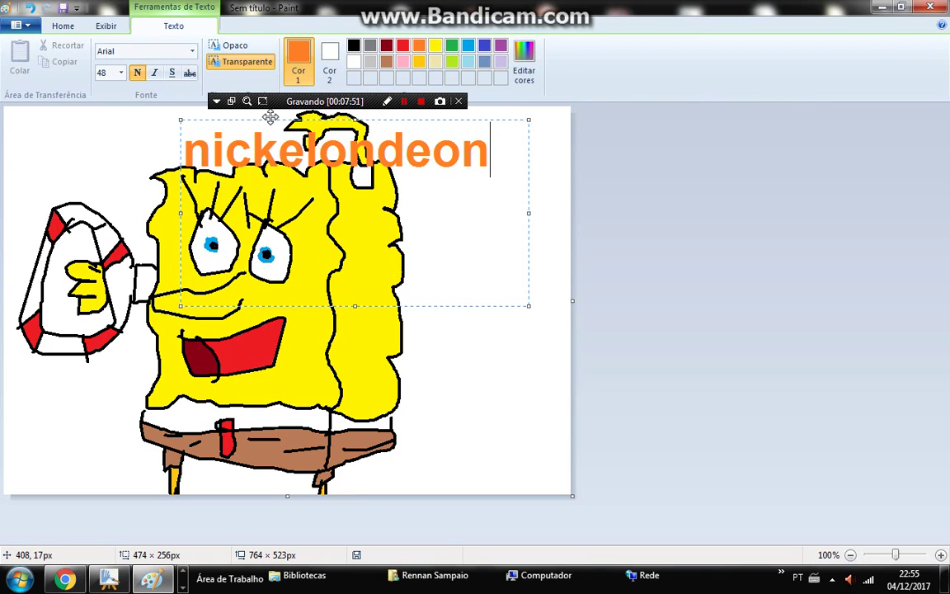
left_click(258, 115)
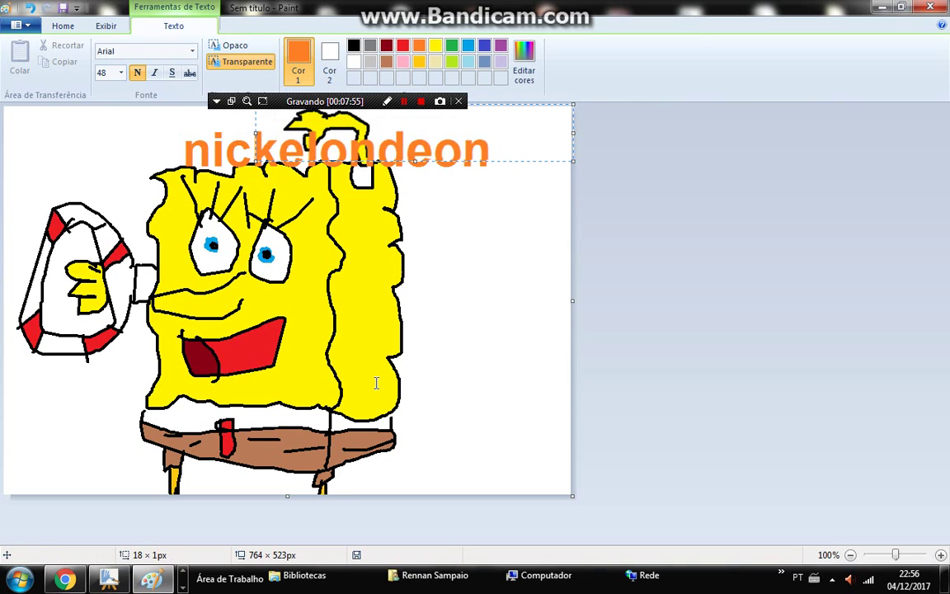
left_click(426, 360)
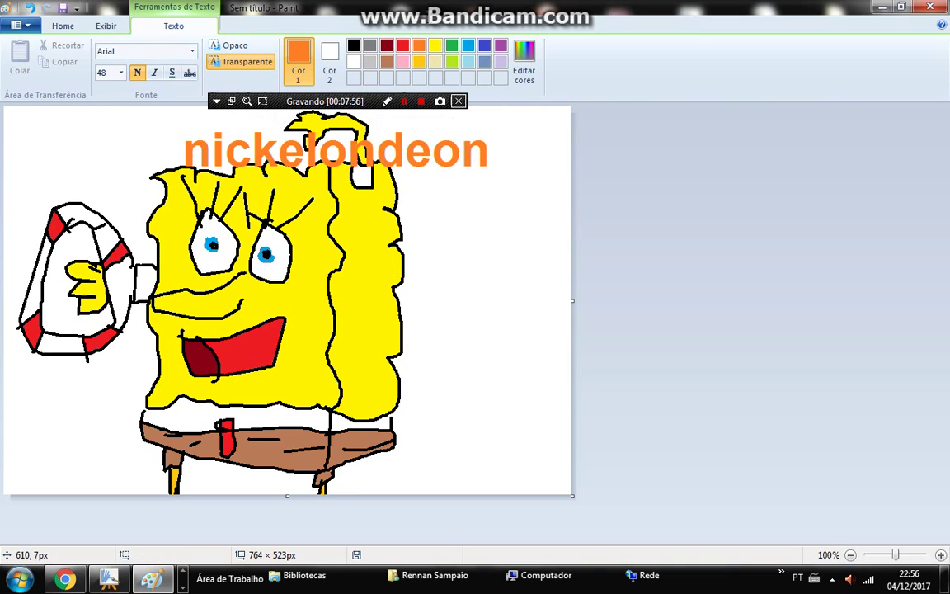
Step: Add yellow text reading "sponge" and place it in the drawing's upper-left corner, just before the orange caption
left_click_drag(349, 338, 511, 354)
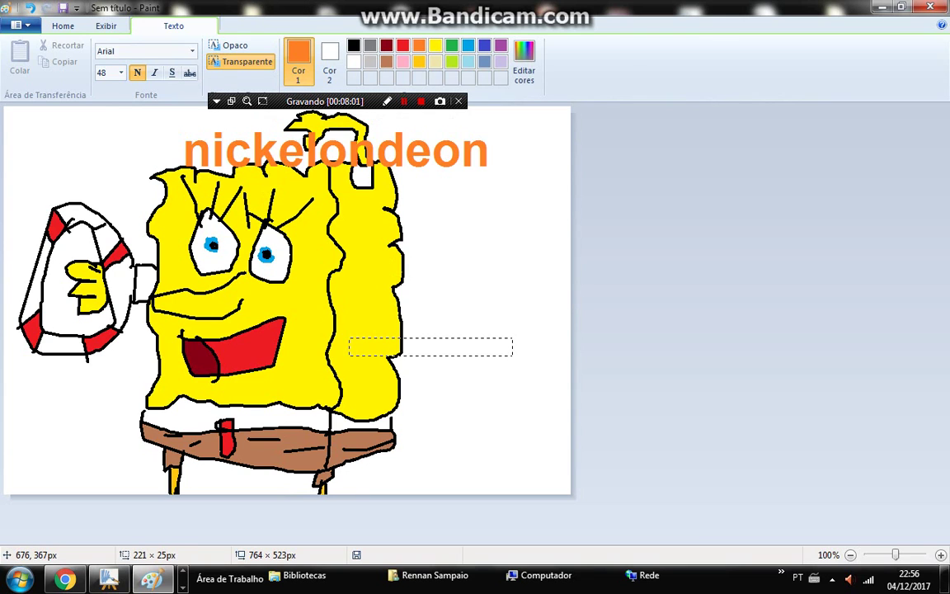
type("sponge")
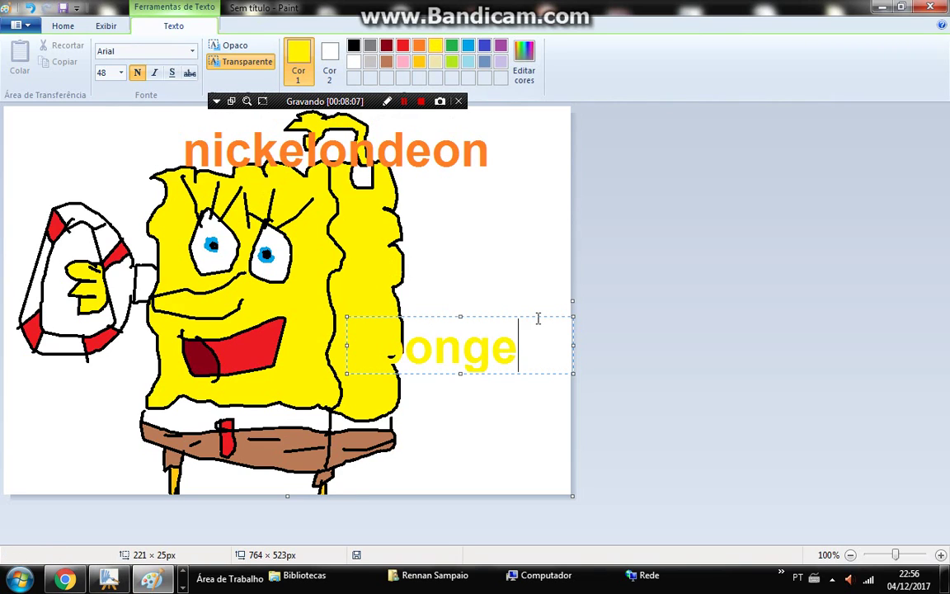
left_click_drag(590, 276, 46, 108)
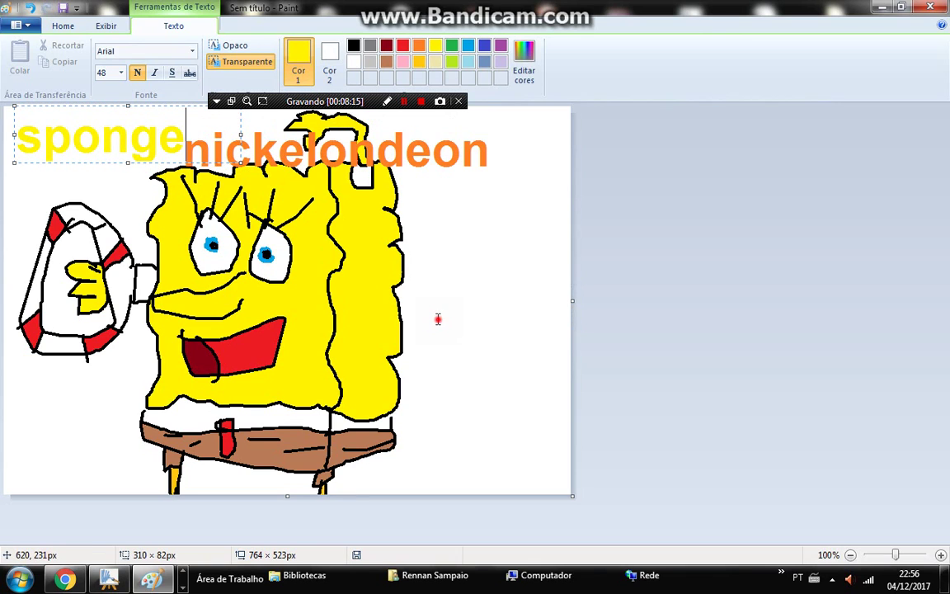
left_click(420, 293)
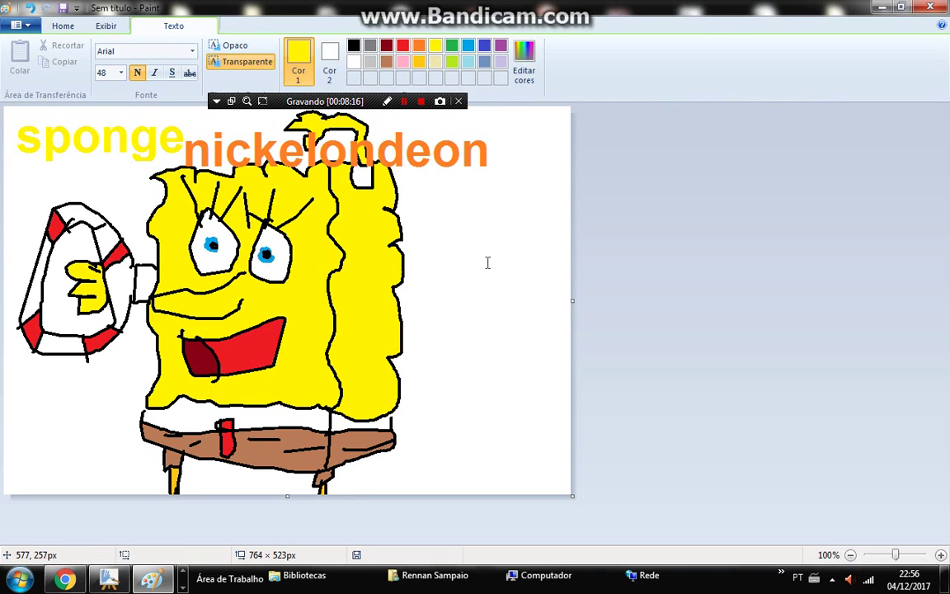
Step: Add yellow text reading "bob" in the blank area to the right of the character's body
left_click(443, 288)
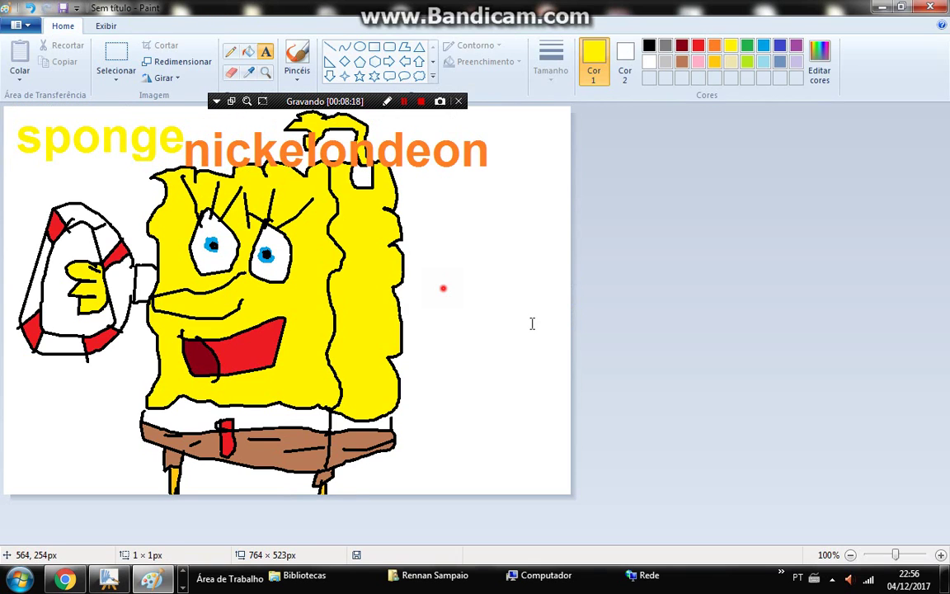
type("bob")
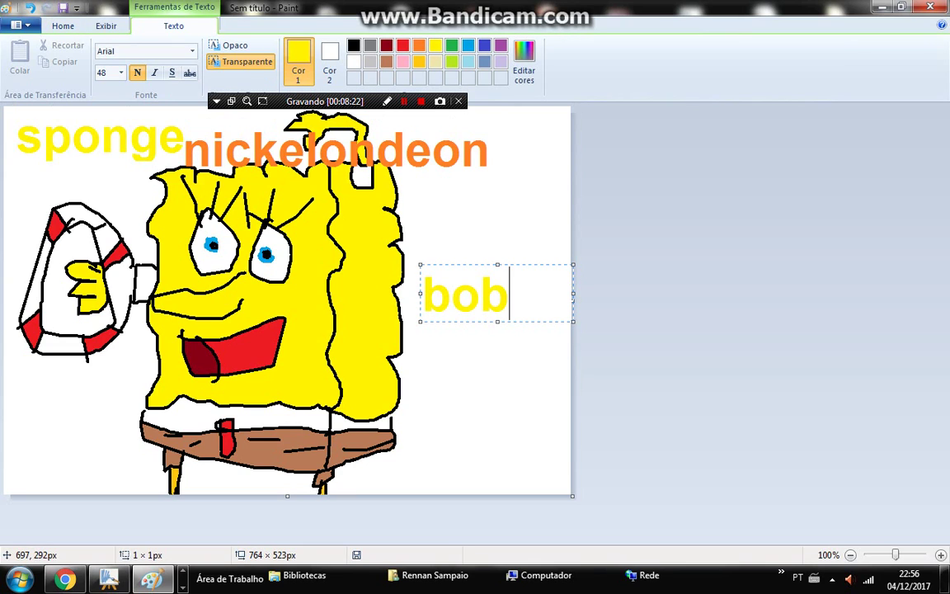
left_click(434, 186)
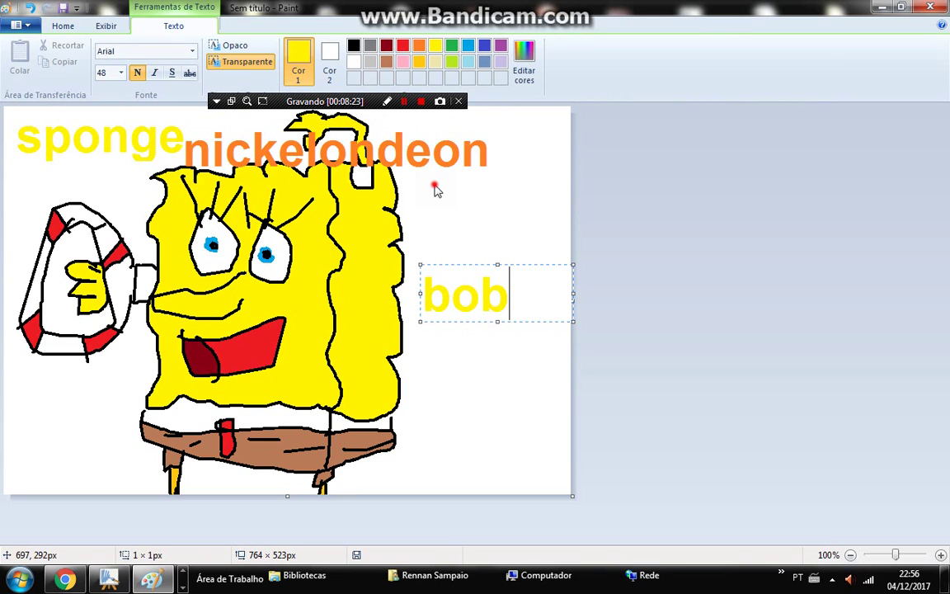